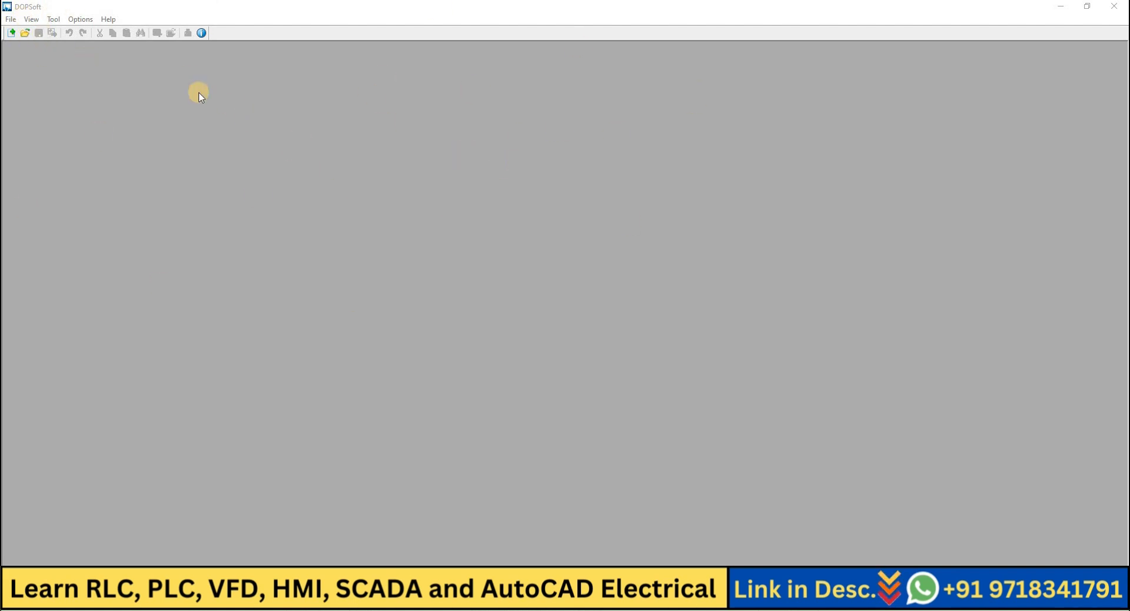
- Start a new HMI project and move the project wizard slightly upward
click(10, 33)
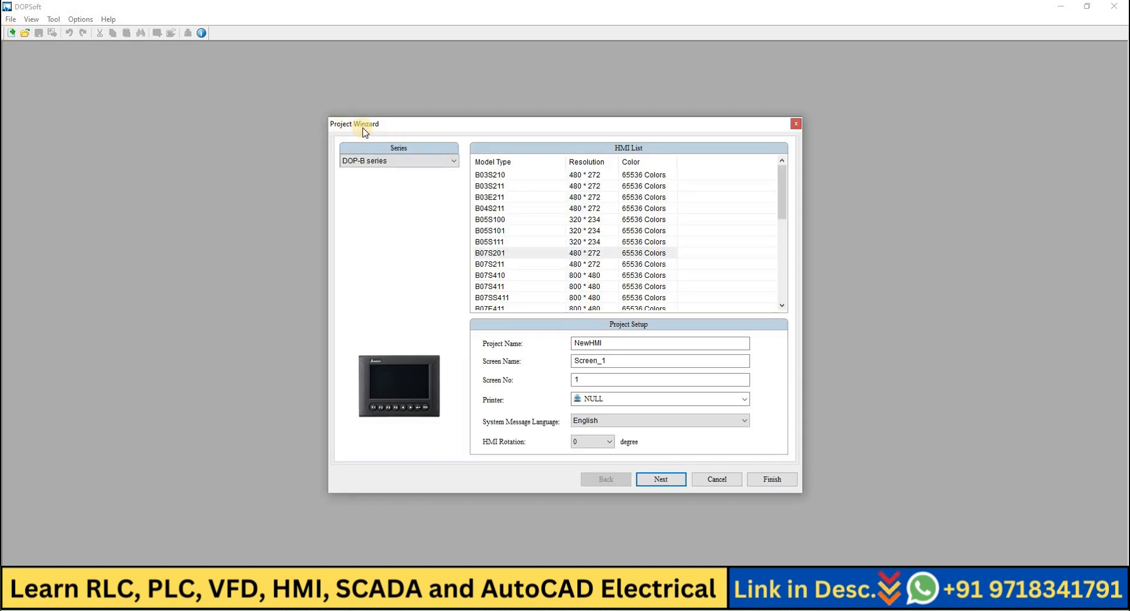
drag(578, 130, 589, 100)
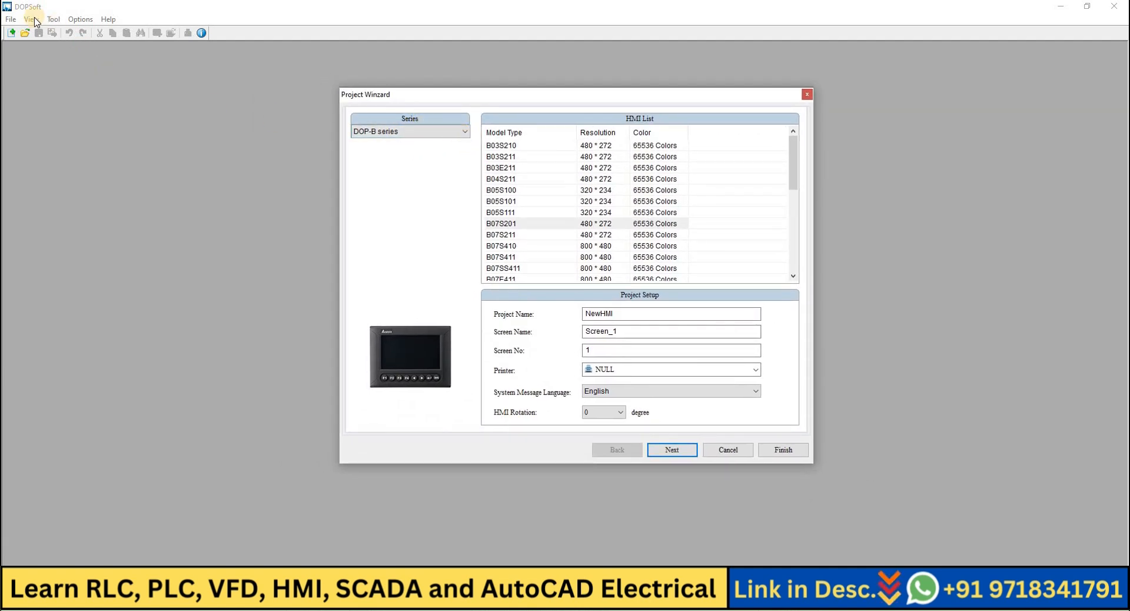
- Examine the HMI models offered in the HMC, DOP-W and DOP-H series
click(466, 132)
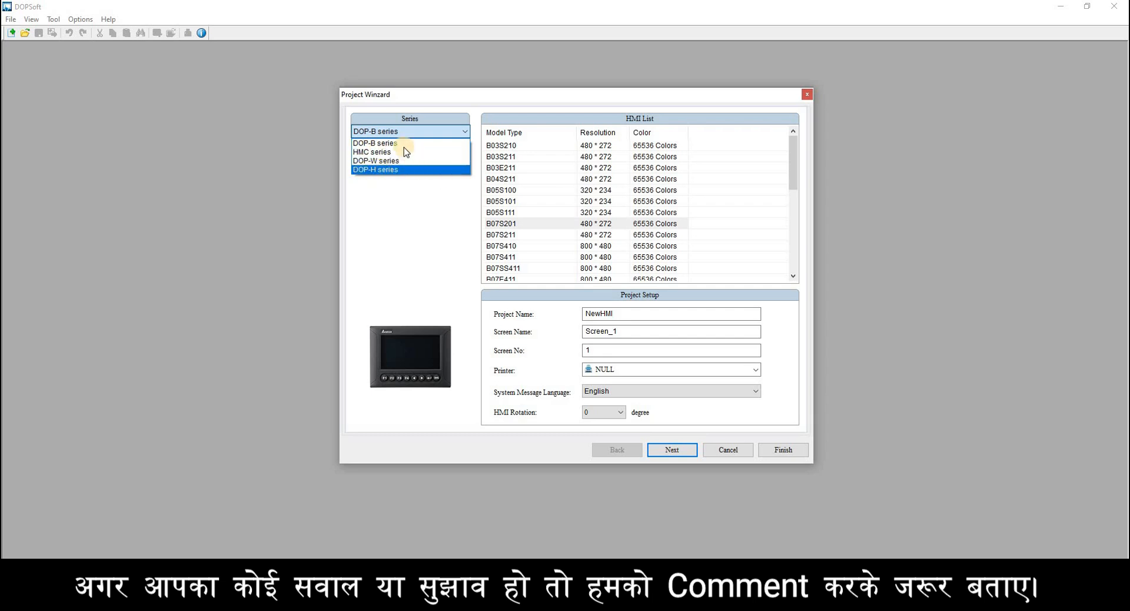
click(413, 130)
click(424, 133)
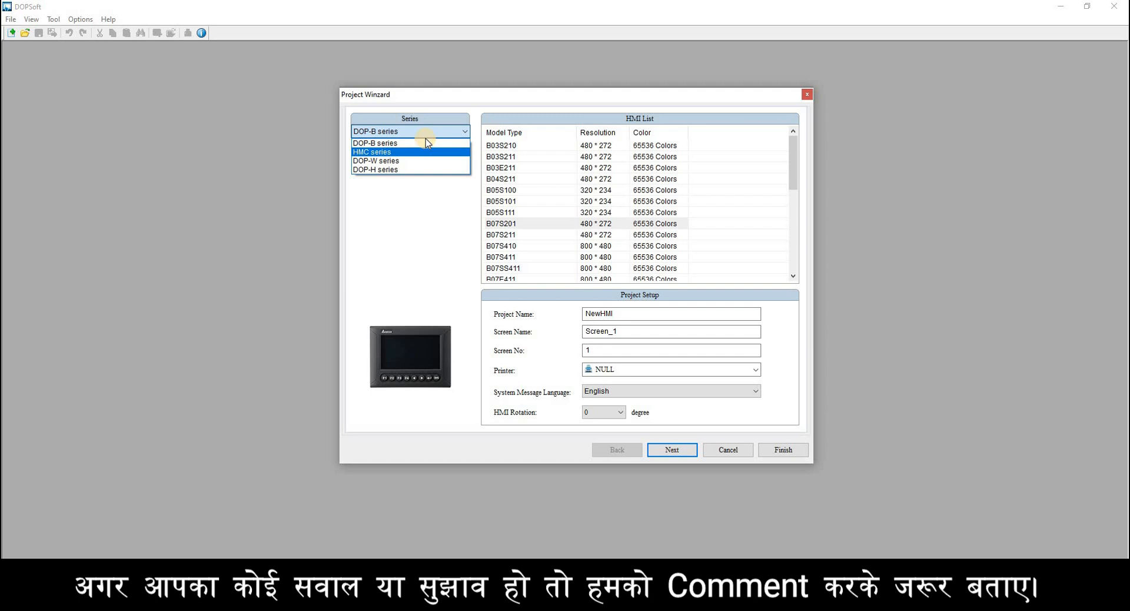
click(425, 151)
click(412, 130)
click(412, 161)
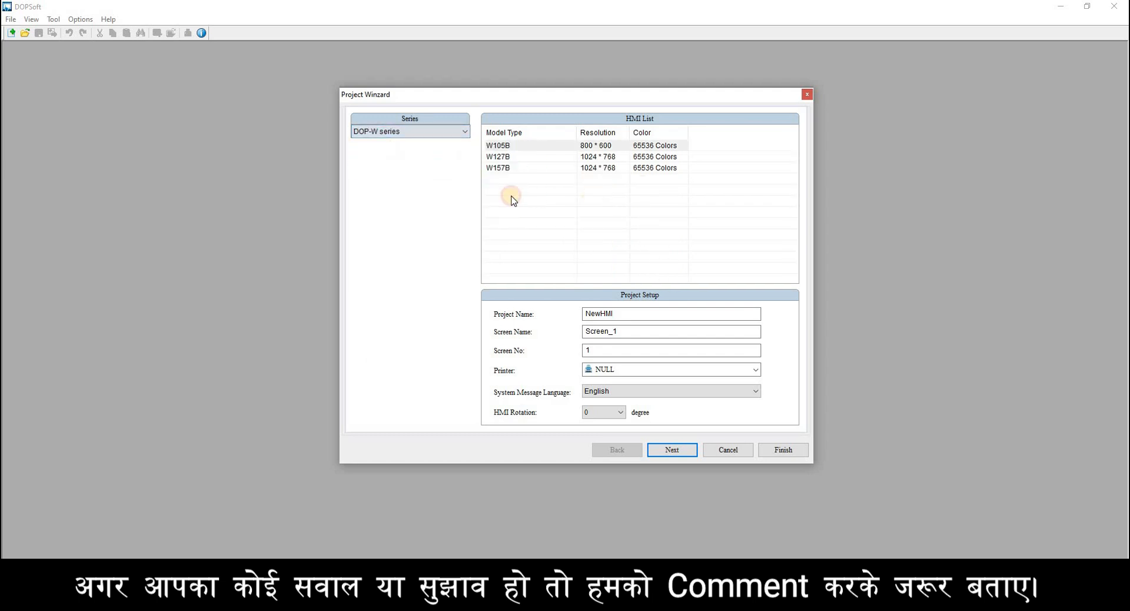
click(415, 132)
click(418, 142)
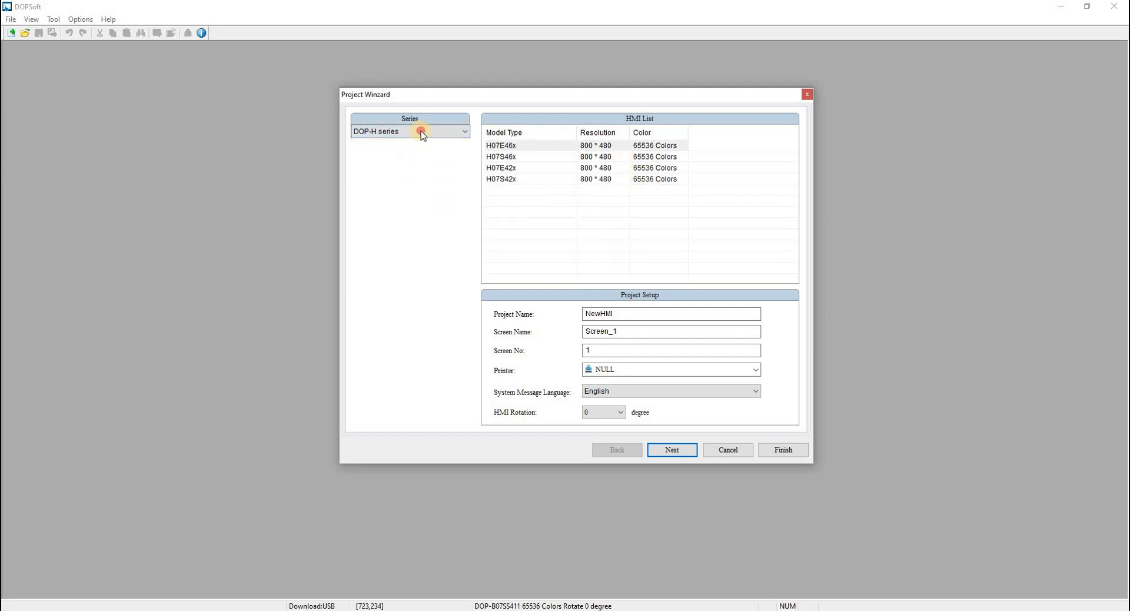
- Choose the B07S411 model from the DOP-B series and continue to the communication settings
click(408, 133)
click(407, 143)
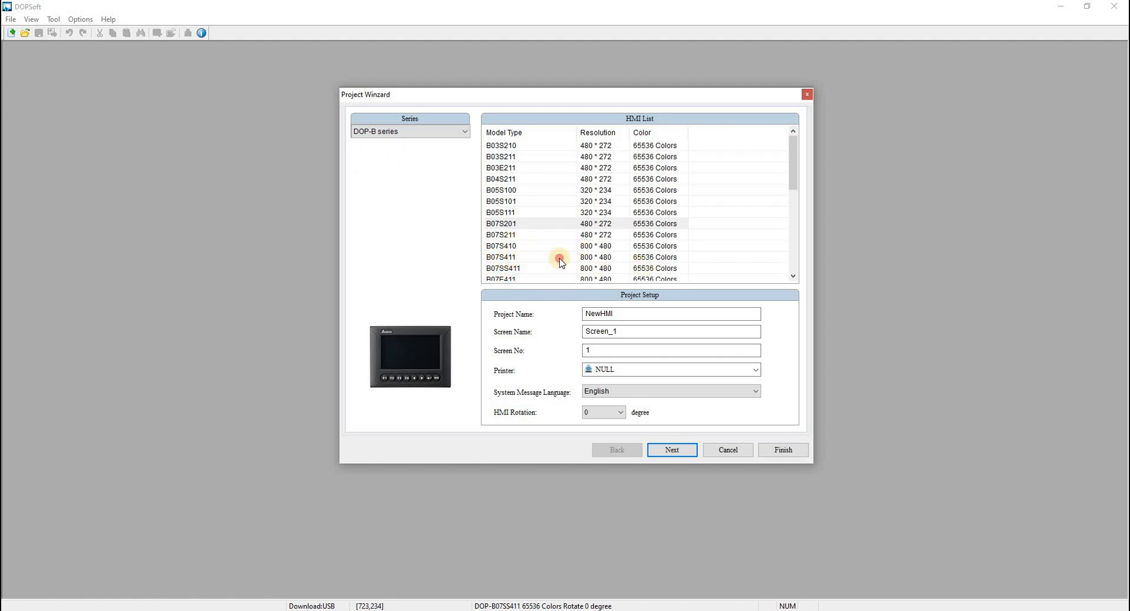
click(530, 257)
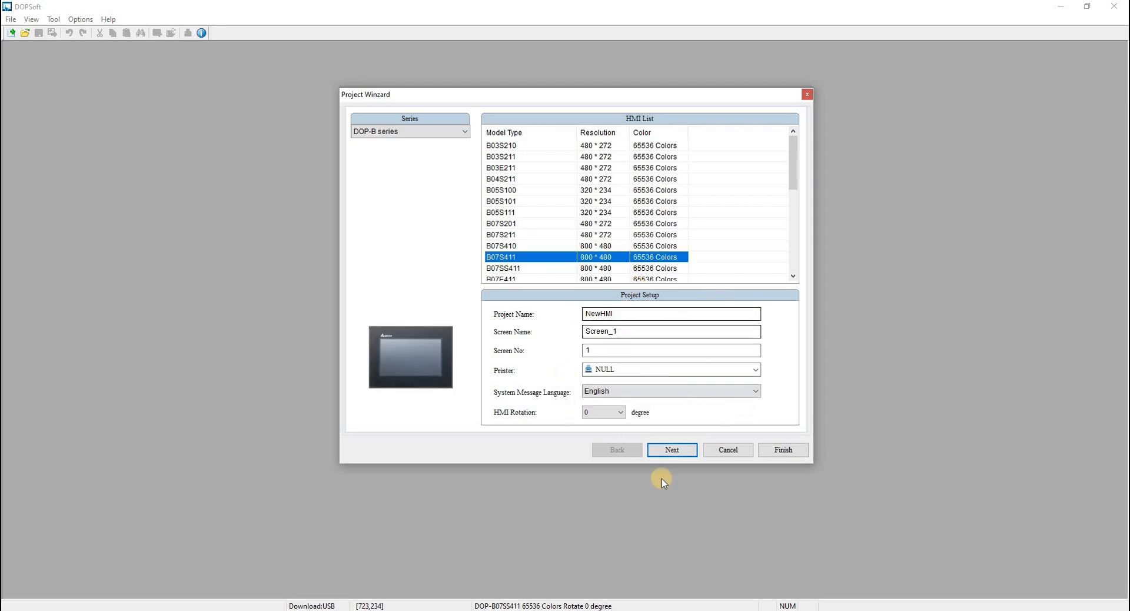
click(673, 450)
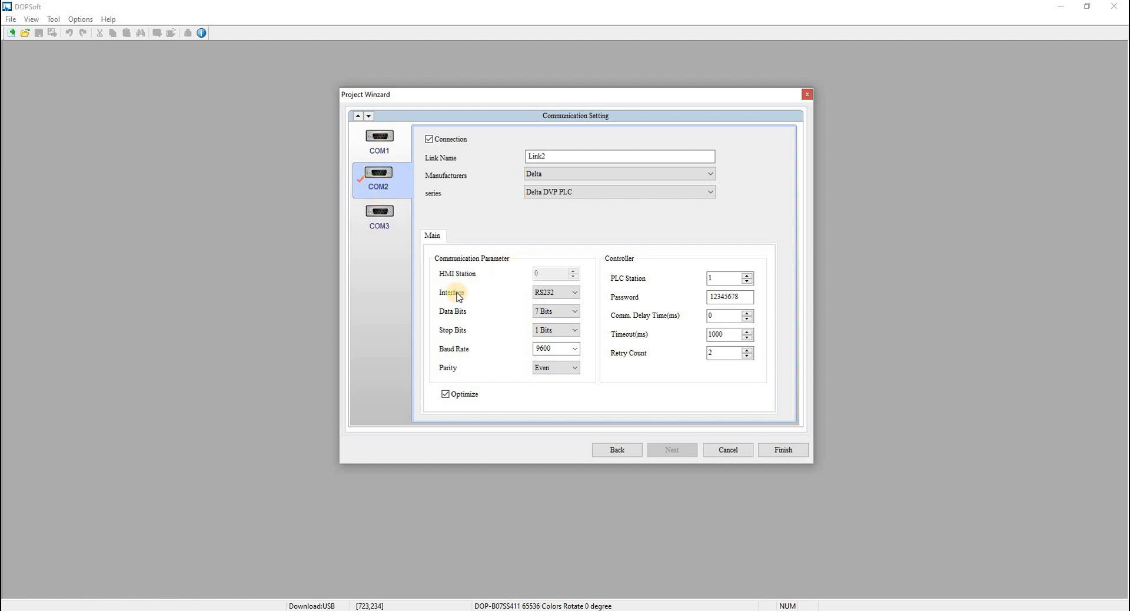
- Switch the COM2 interface between RS232 and RS485, ending on RS232
click(574, 295)
click(564, 314)
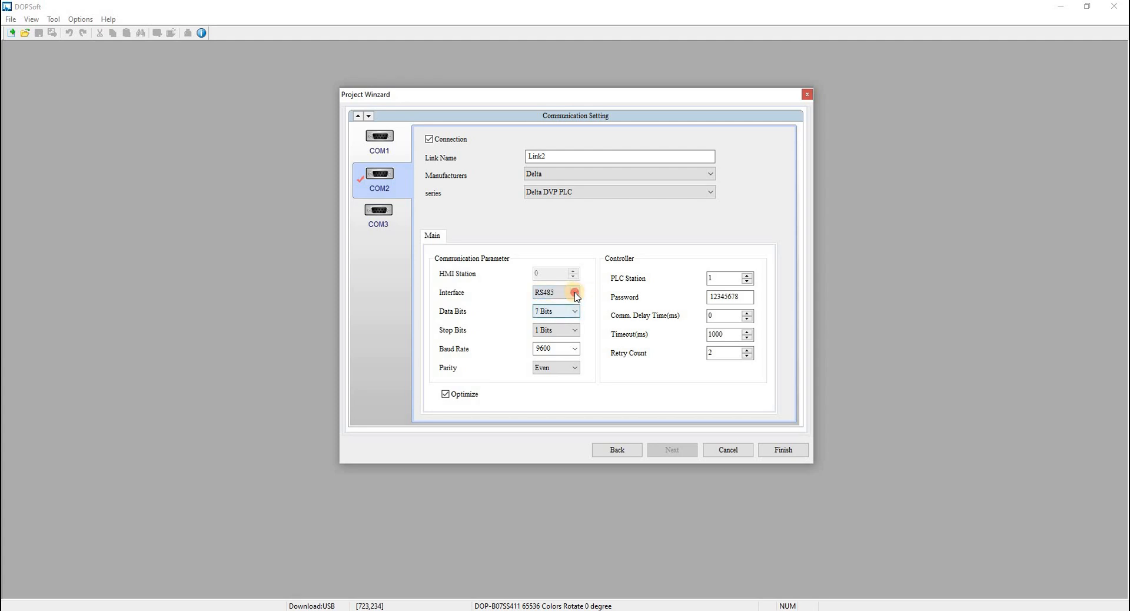
click(570, 296)
click(569, 295)
click(566, 294)
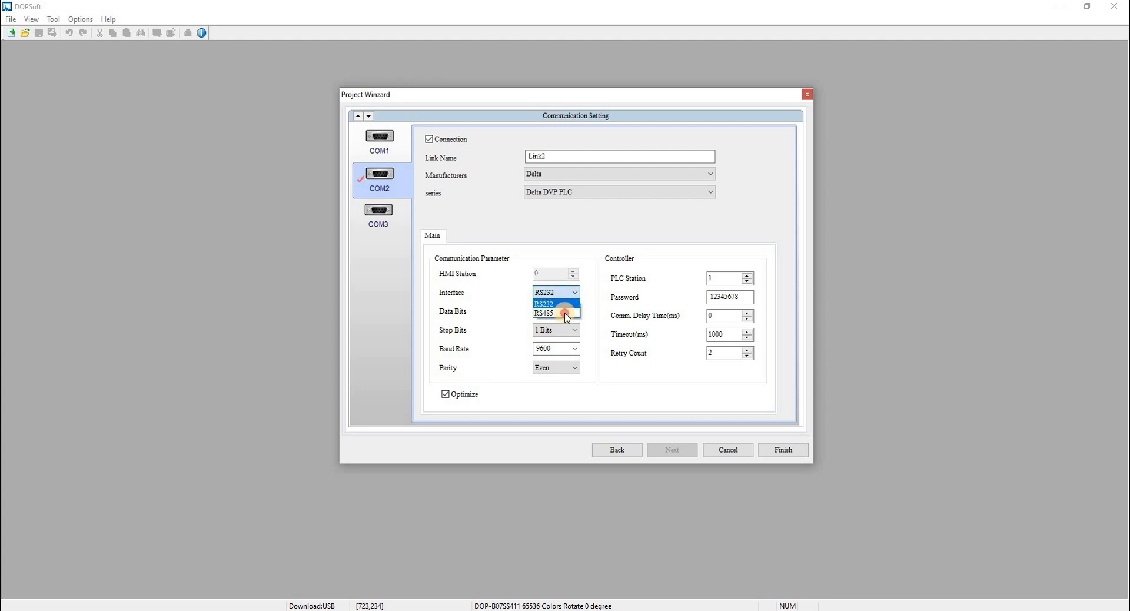
click(564, 296)
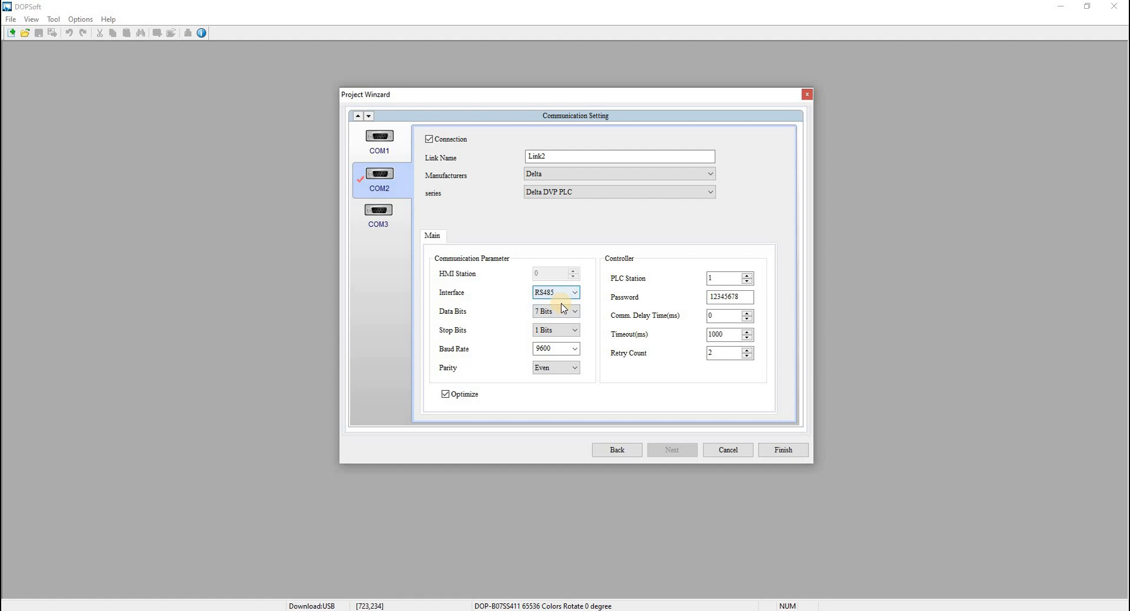
click(562, 294)
click(559, 303)
- Enable the connection on the COM1 port and check its interface options
click(378, 222)
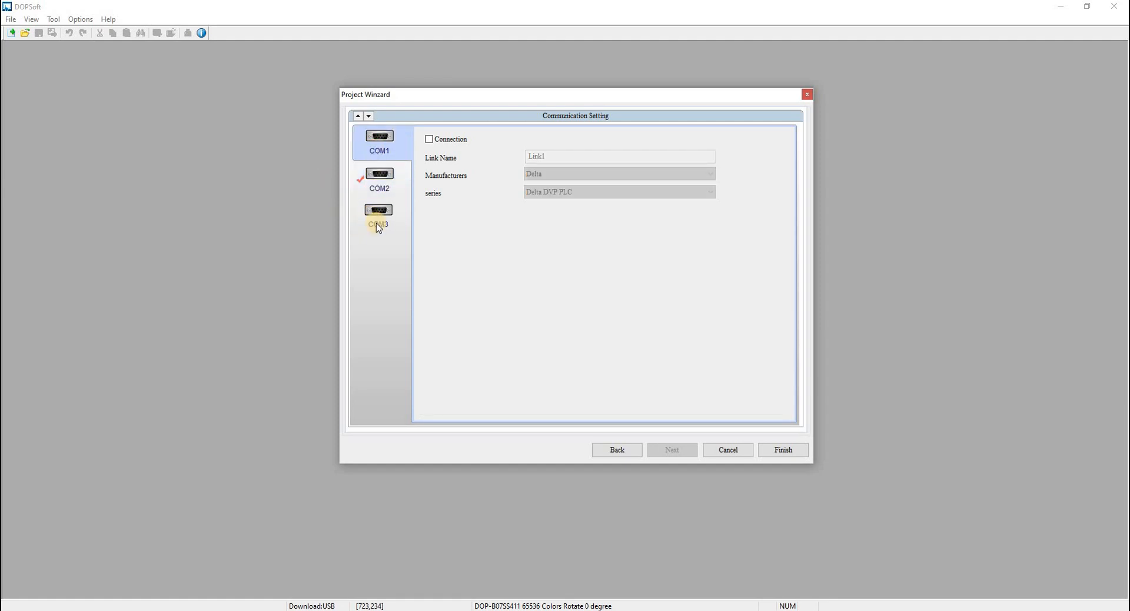
click(370, 166)
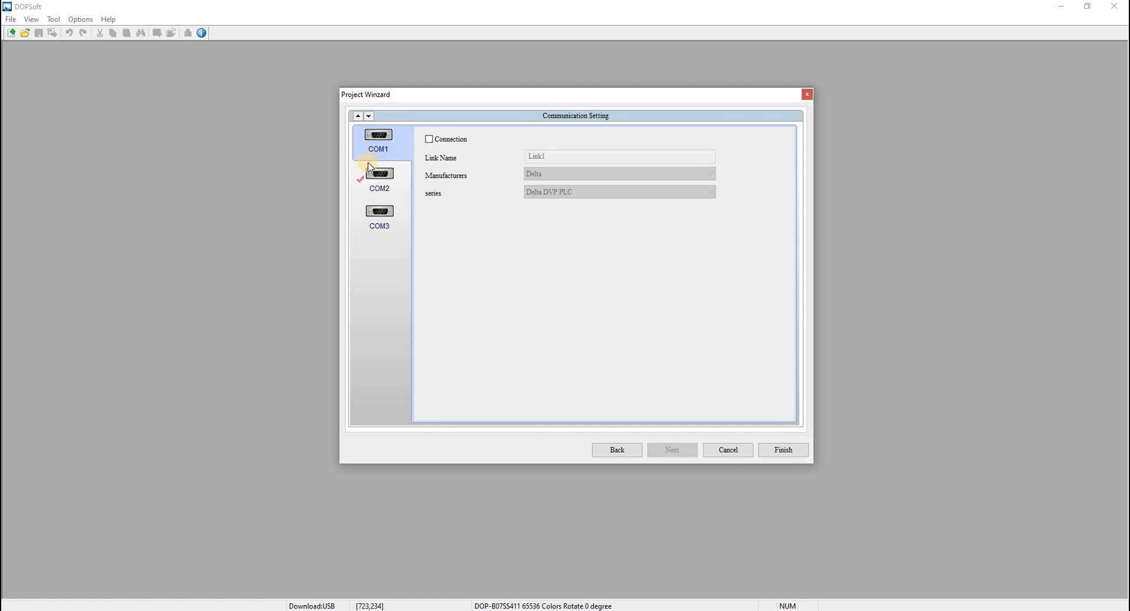
click(431, 141)
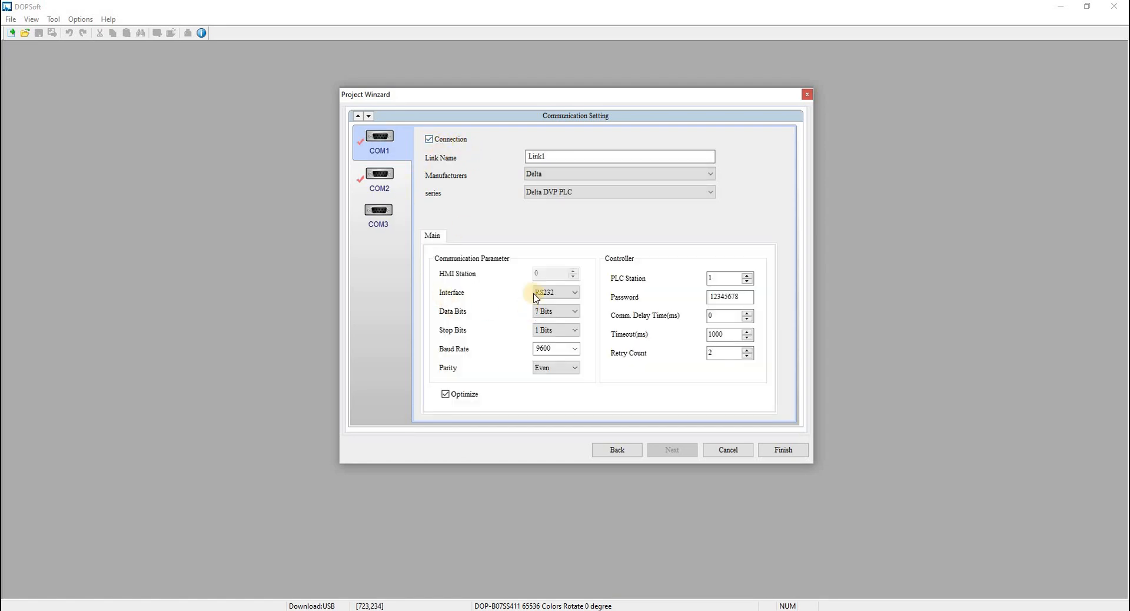
click(575, 293)
click(381, 189)
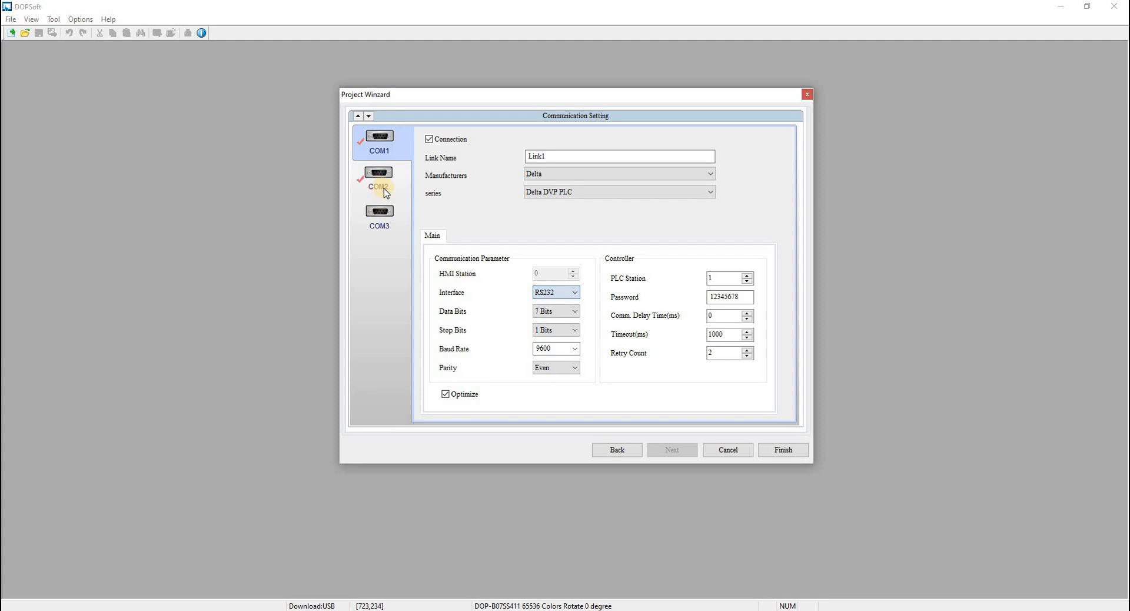
- Disable the connection on the COM2 port and return to COM1 to recheck its interface options
click(381, 186)
click(389, 151)
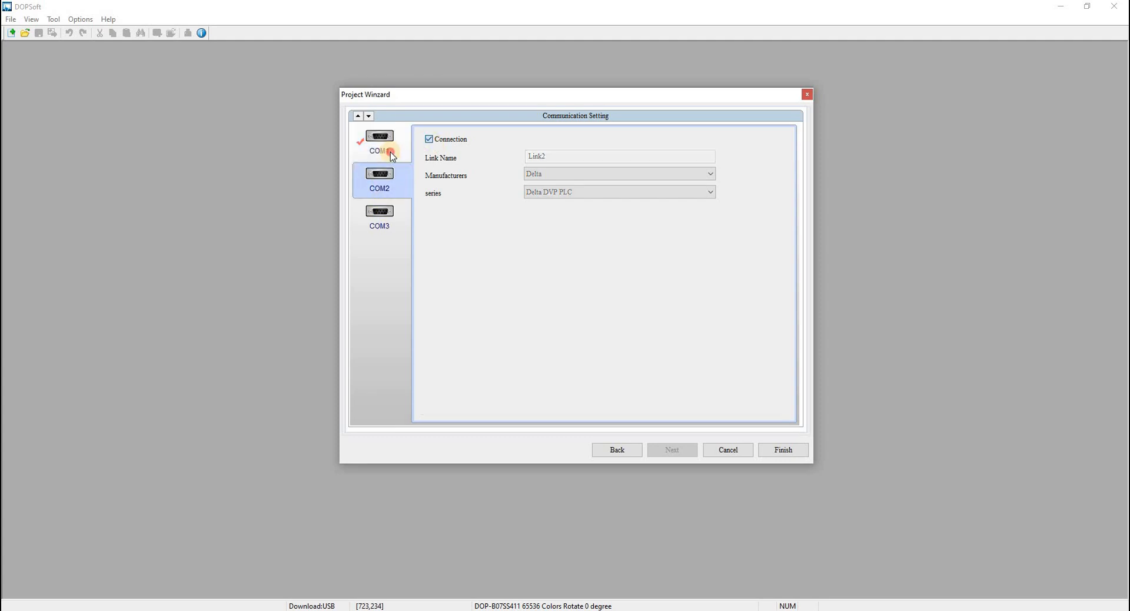
click(384, 175)
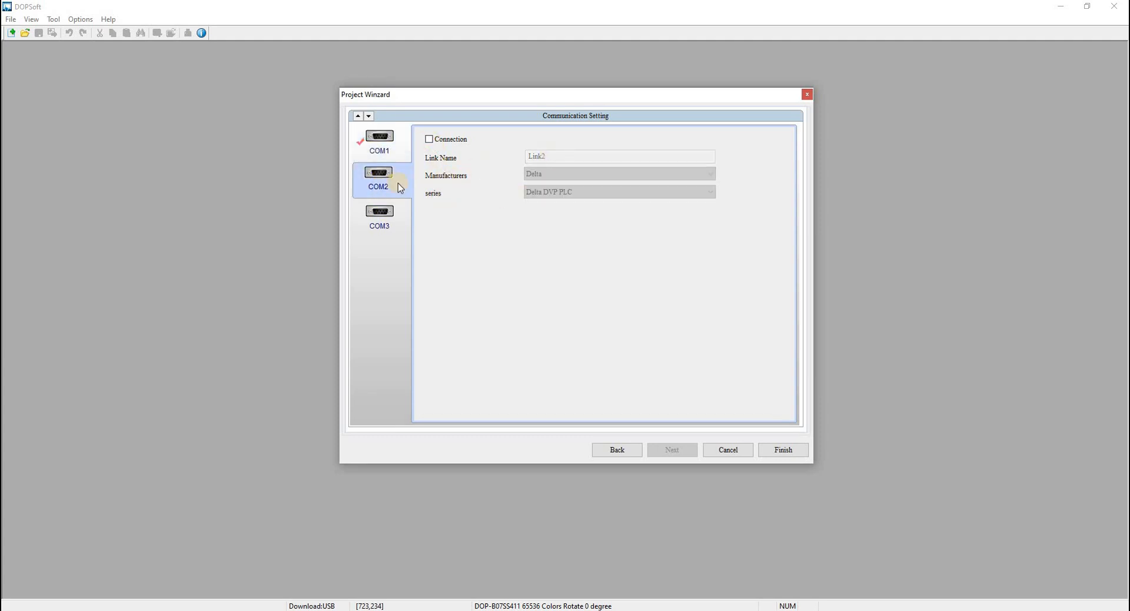
click(366, 155)
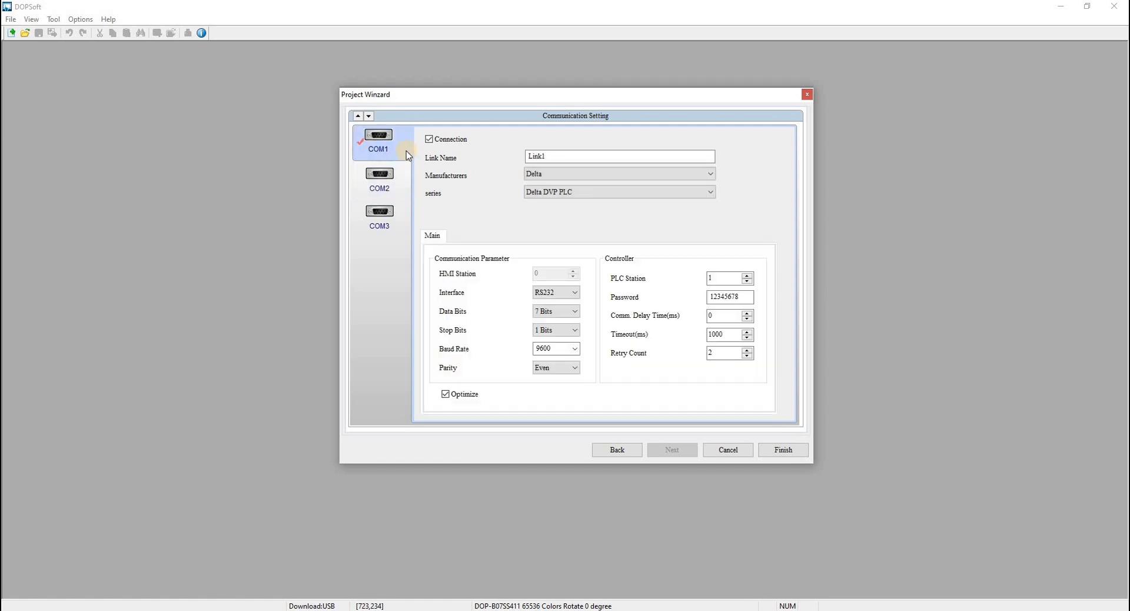
click(574, 293)
click(382, 150)
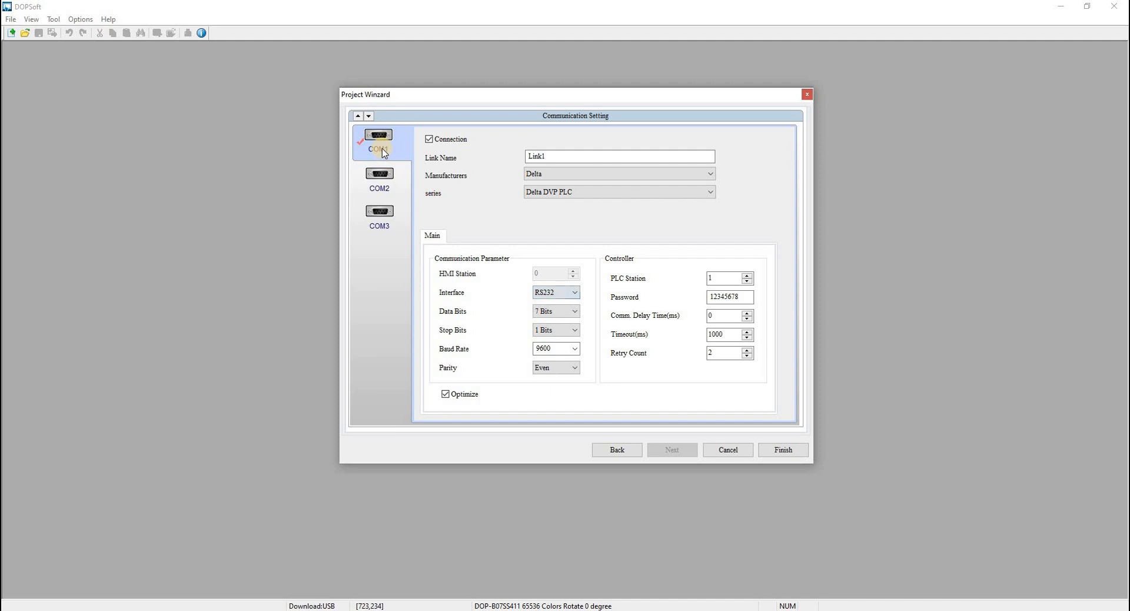
- Enable the COM3 connection to check its interface options, and disable the connection again
click(386, 223)
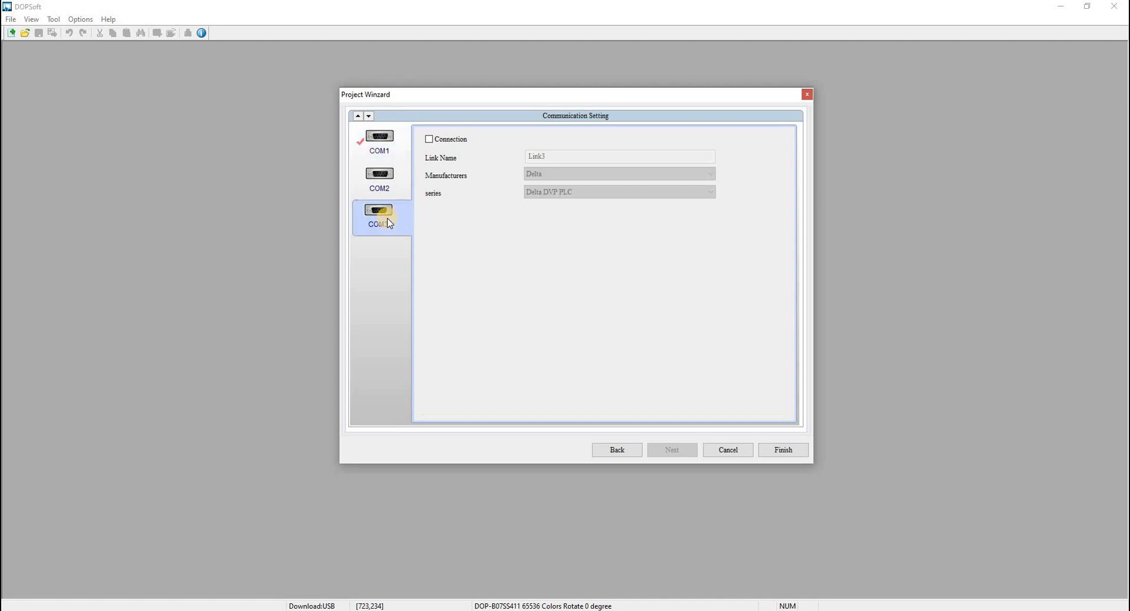
click(430, 143)
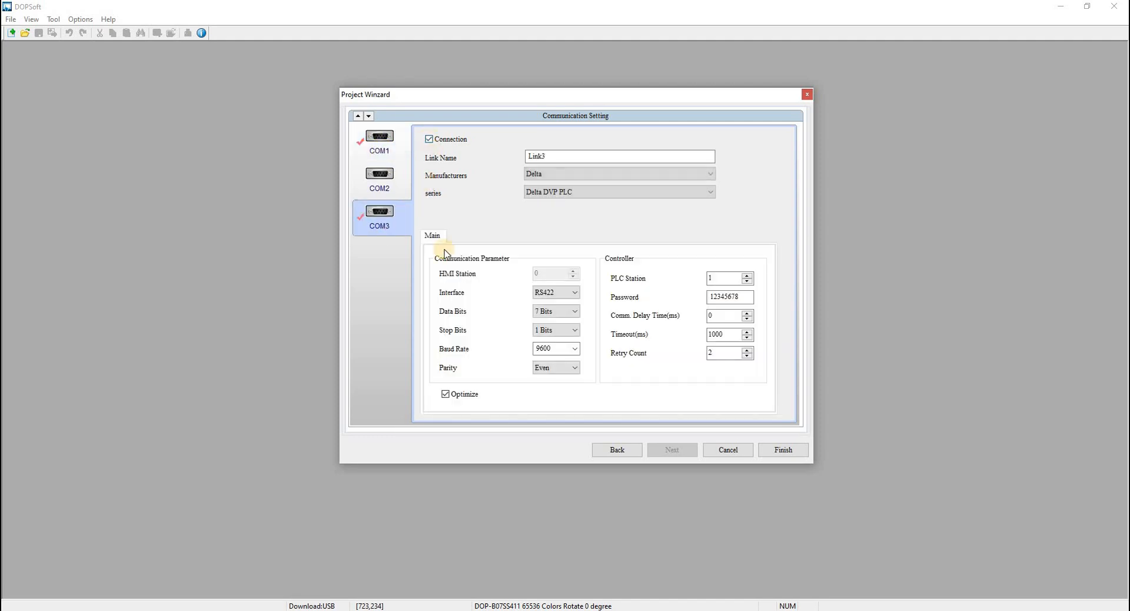
click(576, 292)
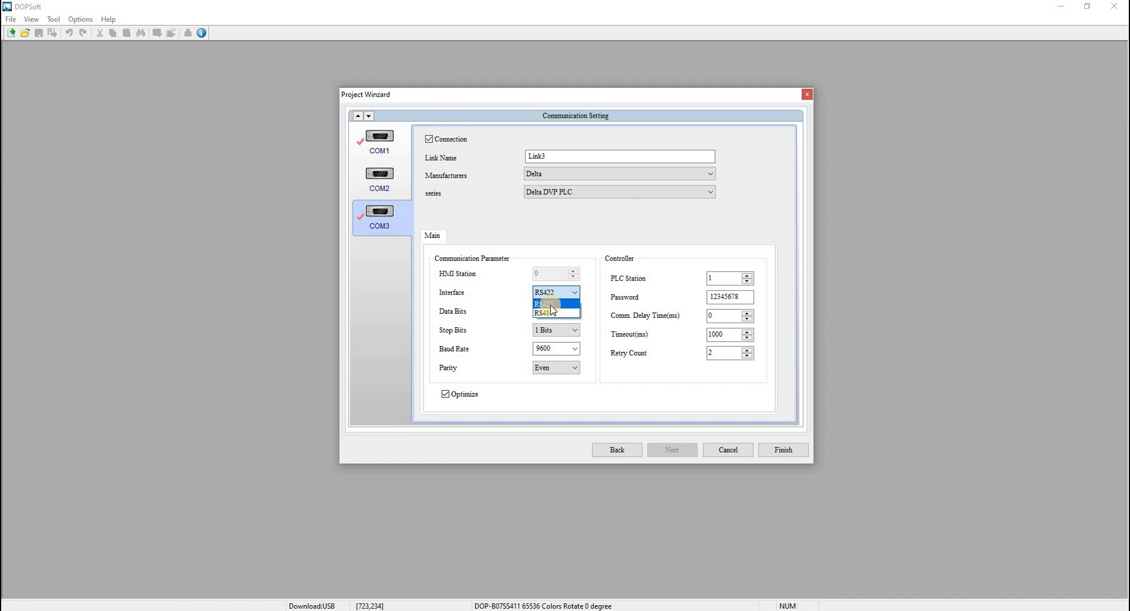
click(589, 300)
click(429, 139)
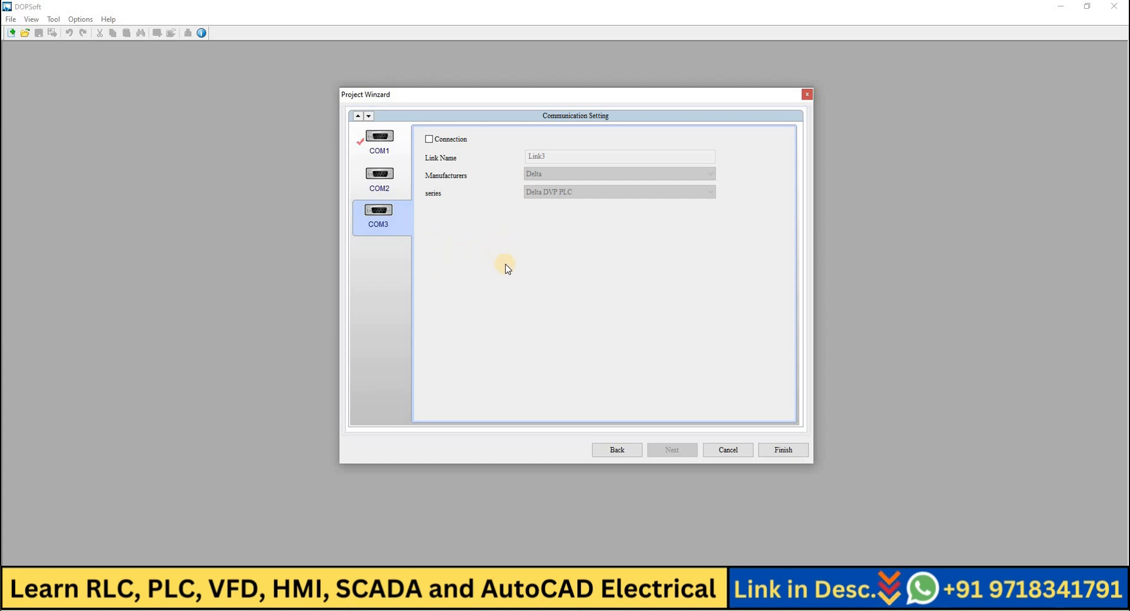
- Return to the COM1 communication settings and complete the new project setup
click(363, 147)
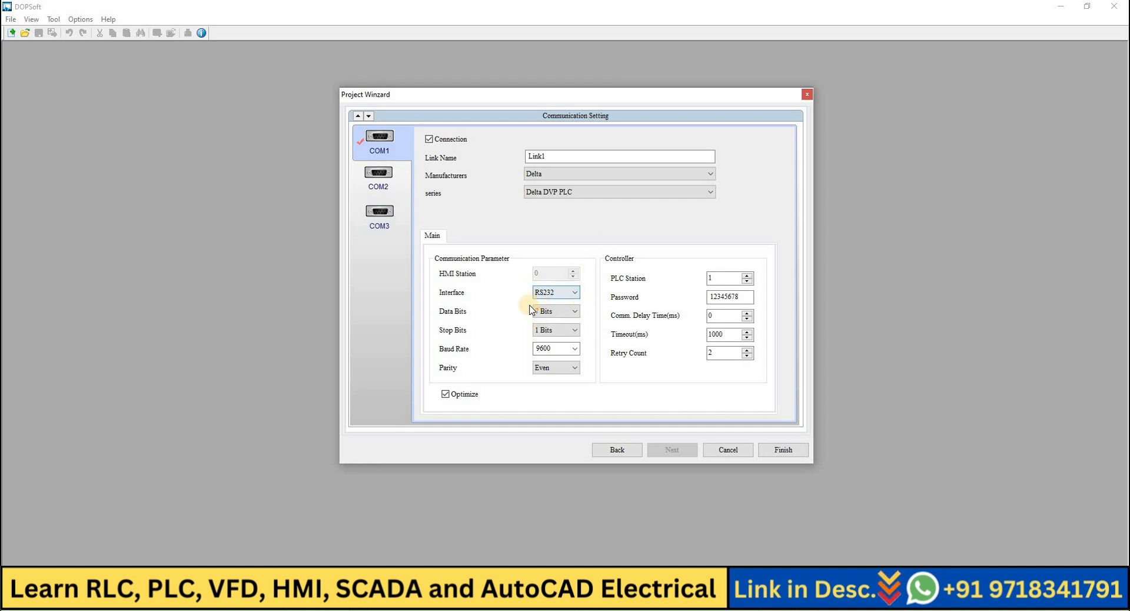
click(783, 450)
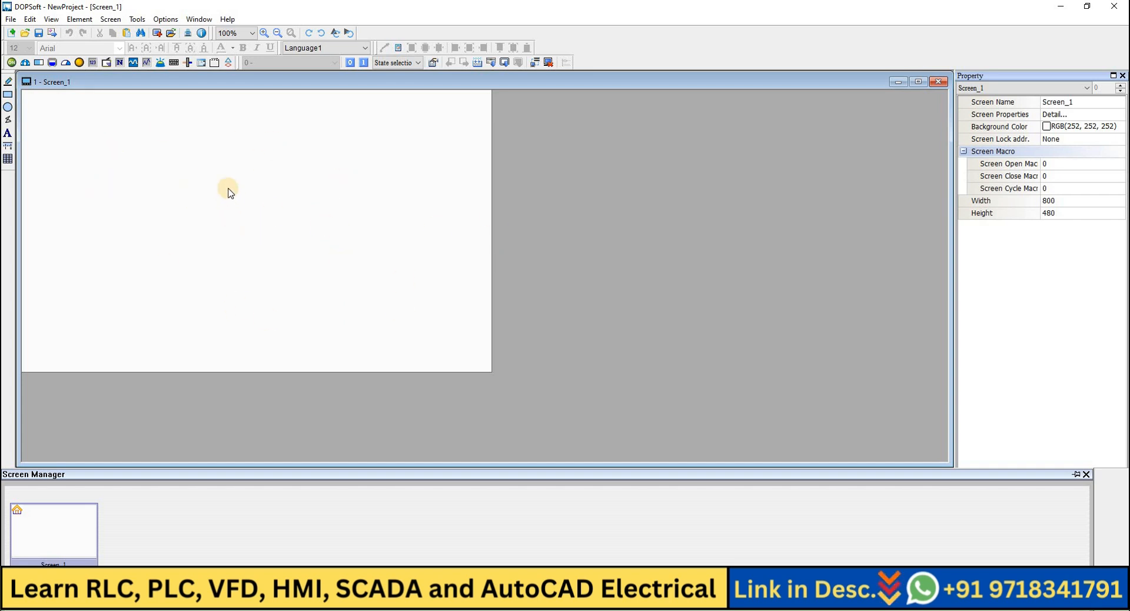
- Set the Screen_1 view to 125% zoom and widen the Screen Manager pane slightly
click(264, 34)
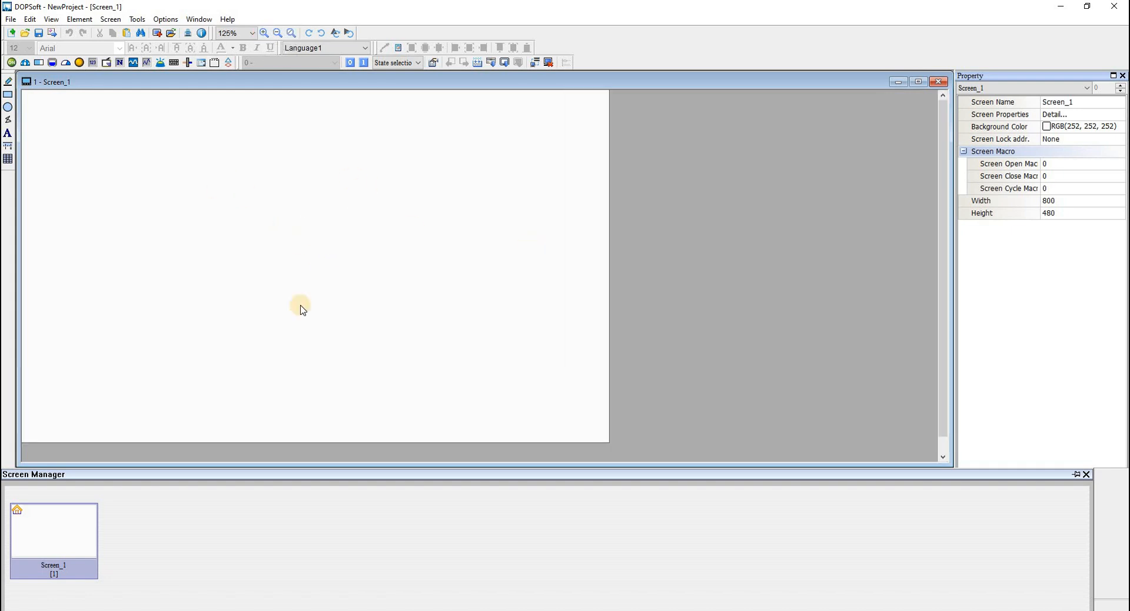
click(277, 33)
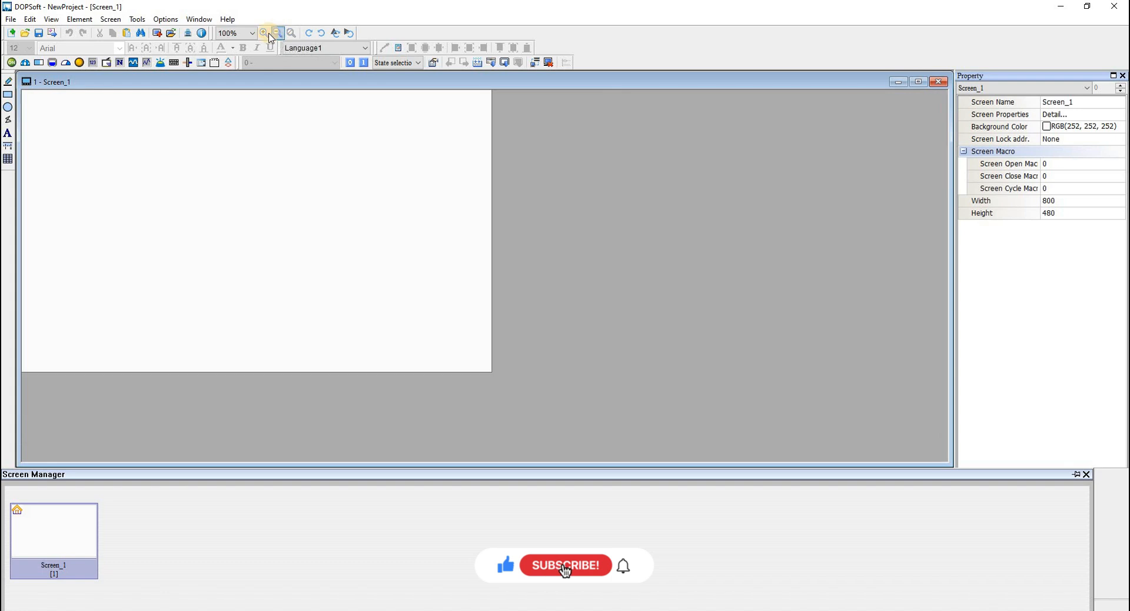
click(278, 34)
click(264, 33)
click(264, 33)
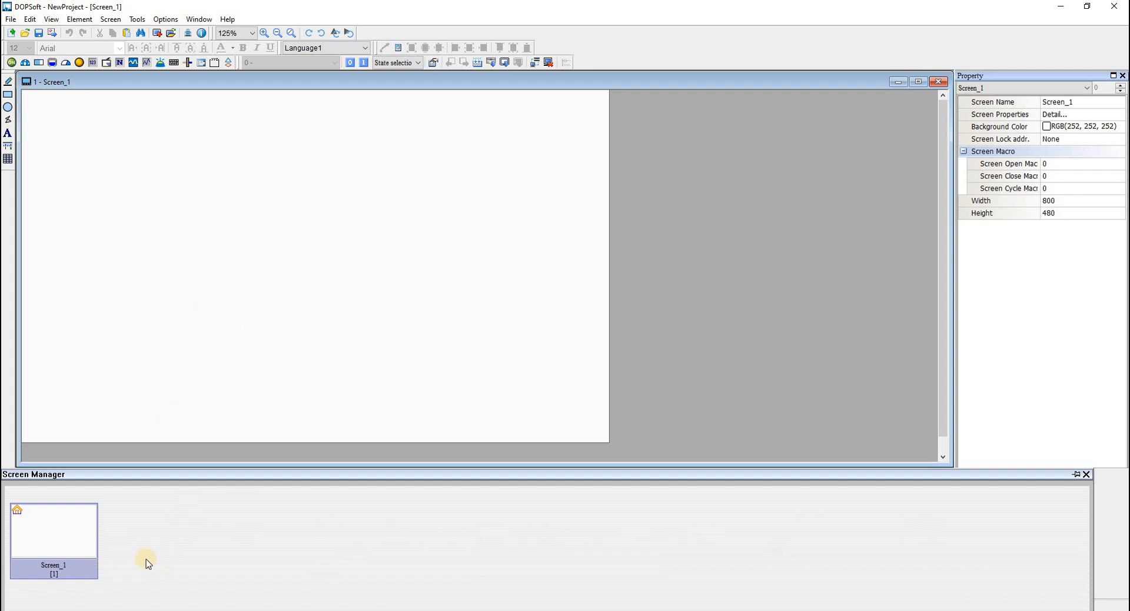
mouse_move(1092, 531)
mouse_down()
mouse_move(612, 565)
mouse_move(132, 518)
mouse_move(811, 533)
mouse_move(1106, 528)
mouse_move(1101, 518)
mouse_up()
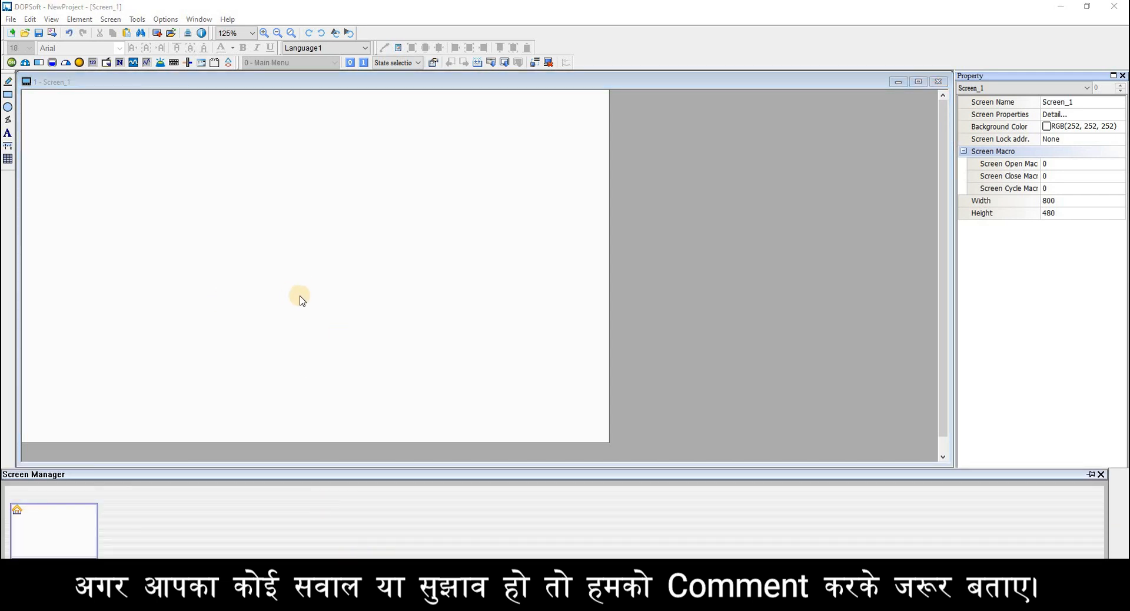
- Add a new screen named Screen_2 with ID 2 and type Screen to the project
click(69, 540)
right_click(69, 540)
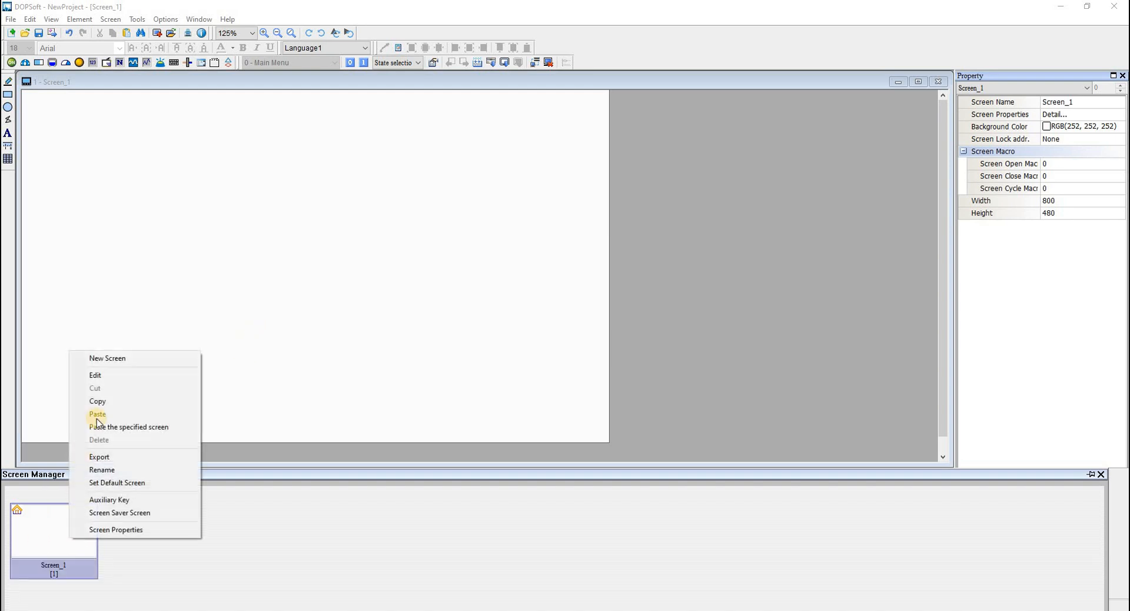
key(Return)
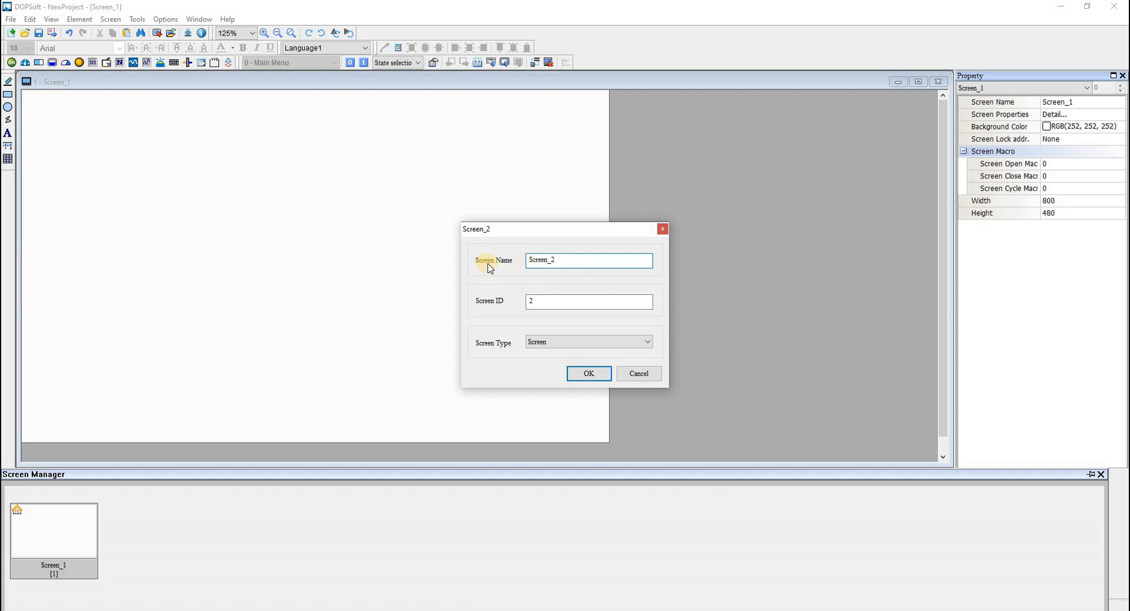
click(558, 262)
click(595, 375)
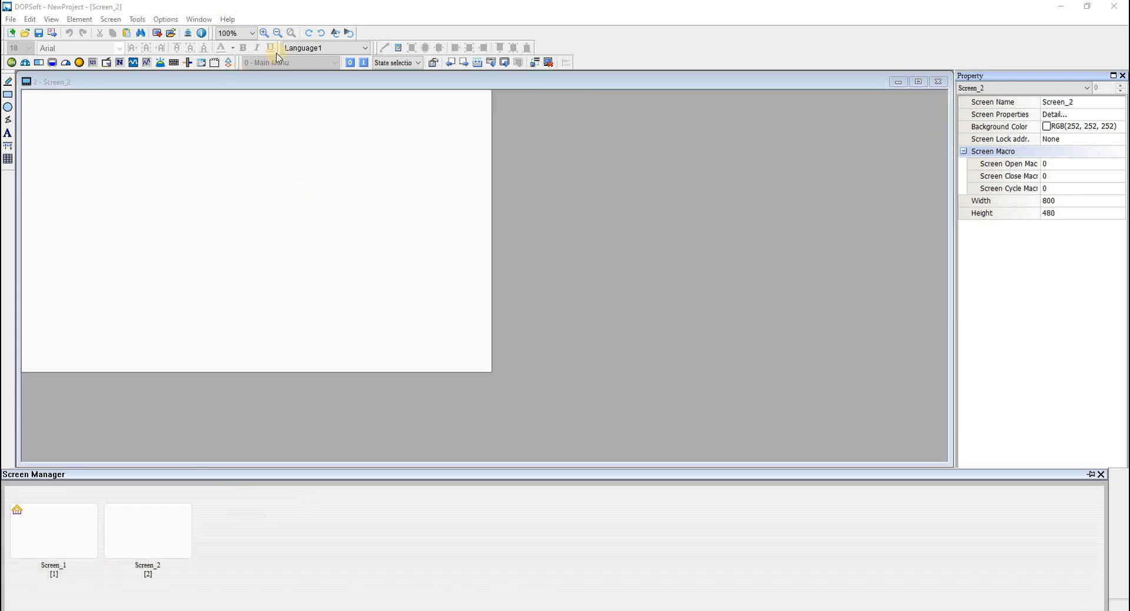
- Set the Screen_2 view to 125% zoom and reopen Screen_1 for editing
click(168, 437)
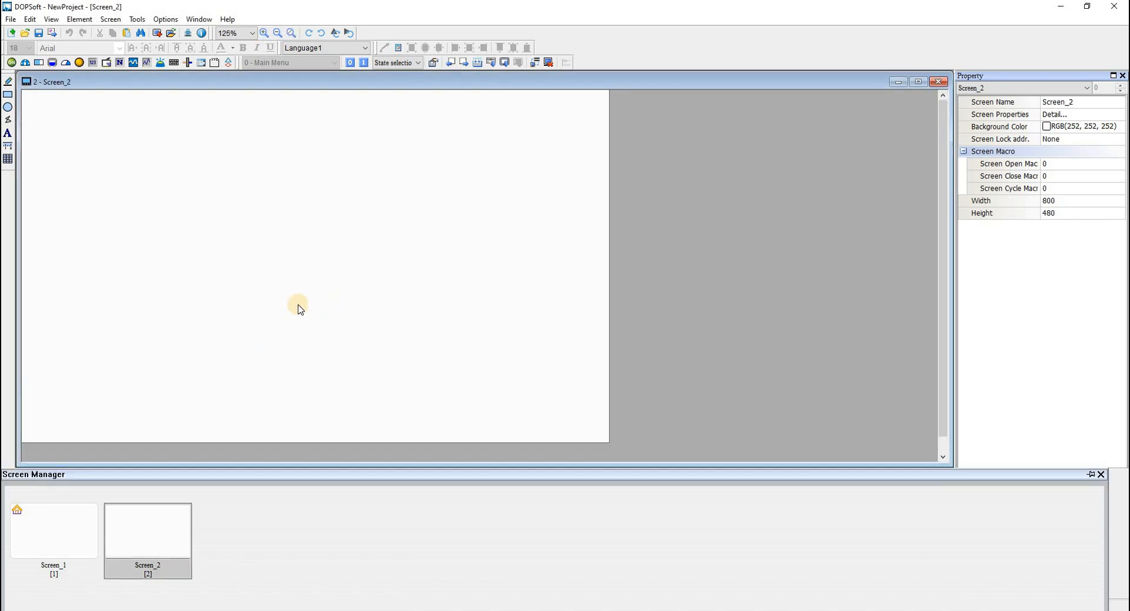
double_click(50, 526)
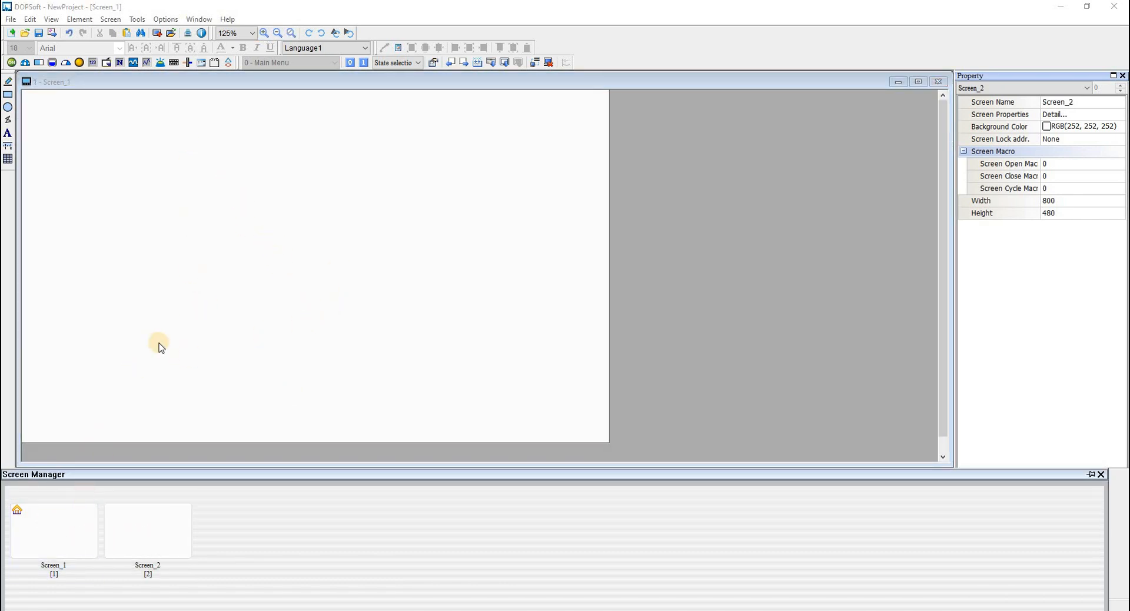
- Place a Goto Screen button near the bottom of Screen_1, just left of centre
right_click(239, 218)
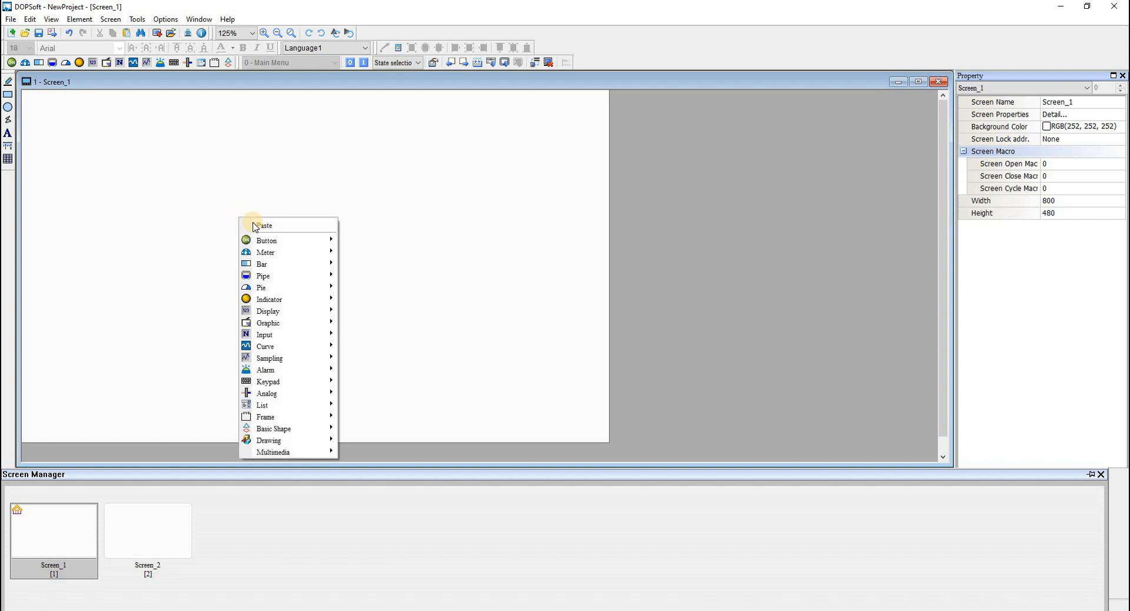
mouse_move(283, 241)
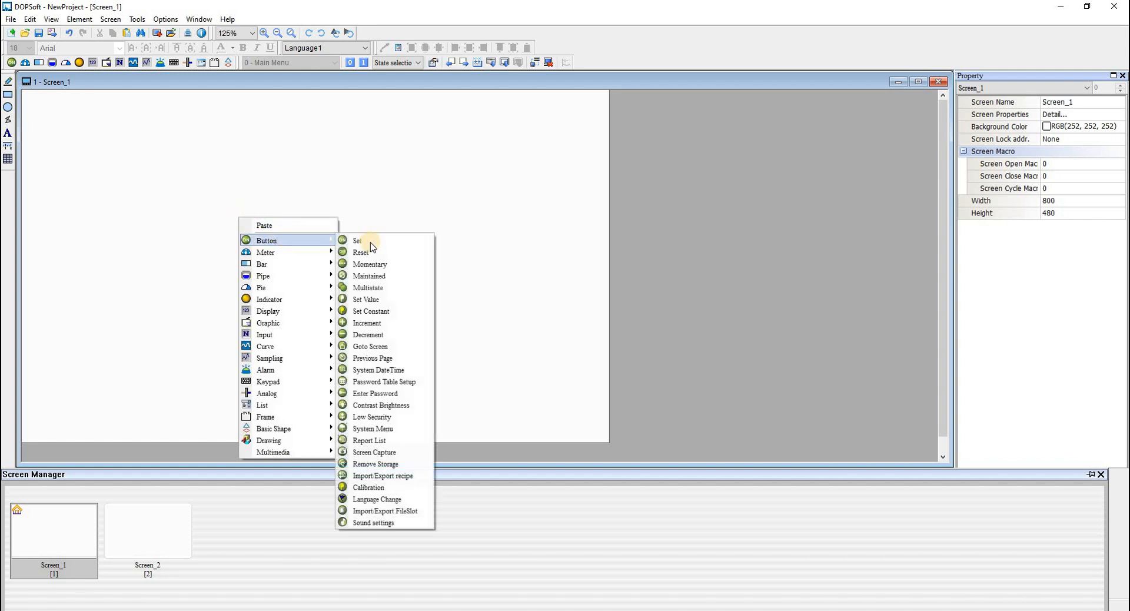
click(371, 348)
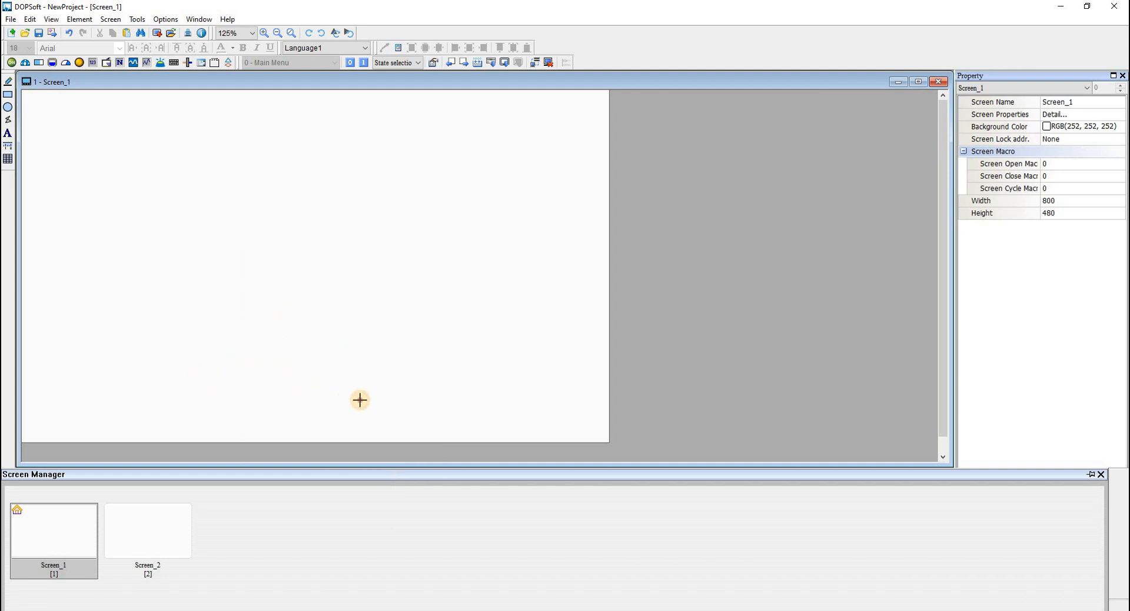
drag(188, 368, 362, 403)
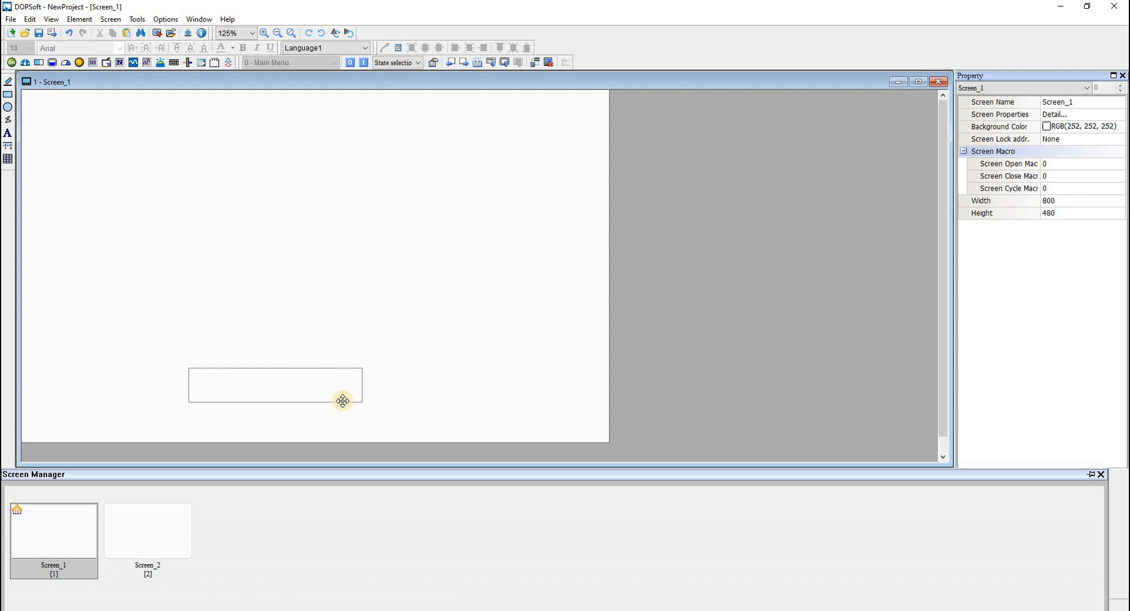
mouse_move(299, 387)
mouse_down()
mouse_move(331, 388)
mouse_move(302, 400)
mouse_up()
- Set the Goto Screen button's foreground color to red, RGB(255, 0, 0), with the Standard style
double_click(302, 400)
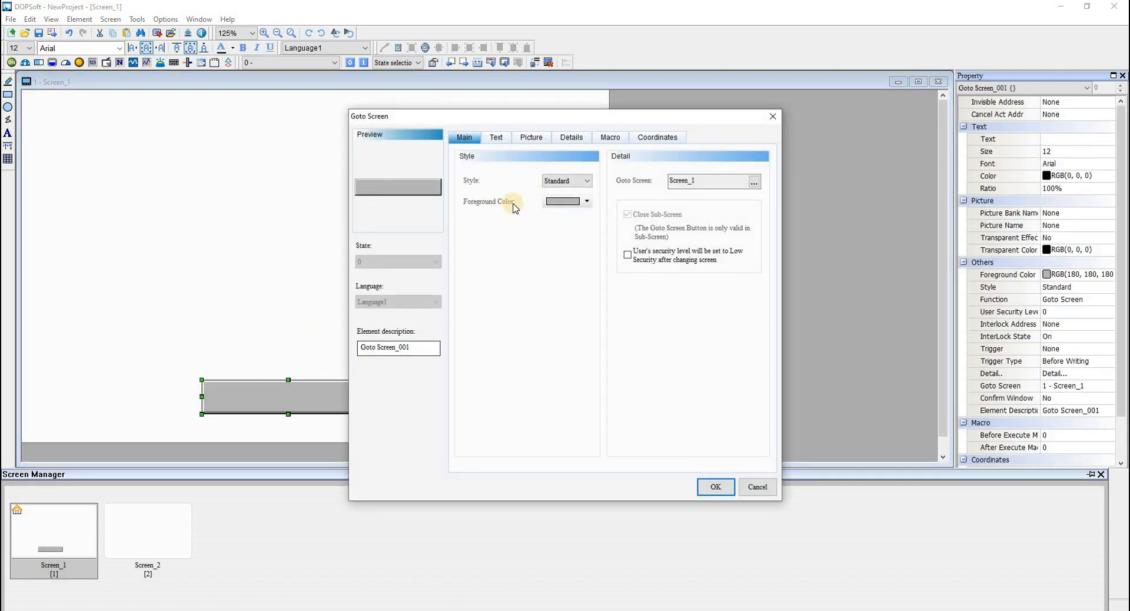
click(589, 202)
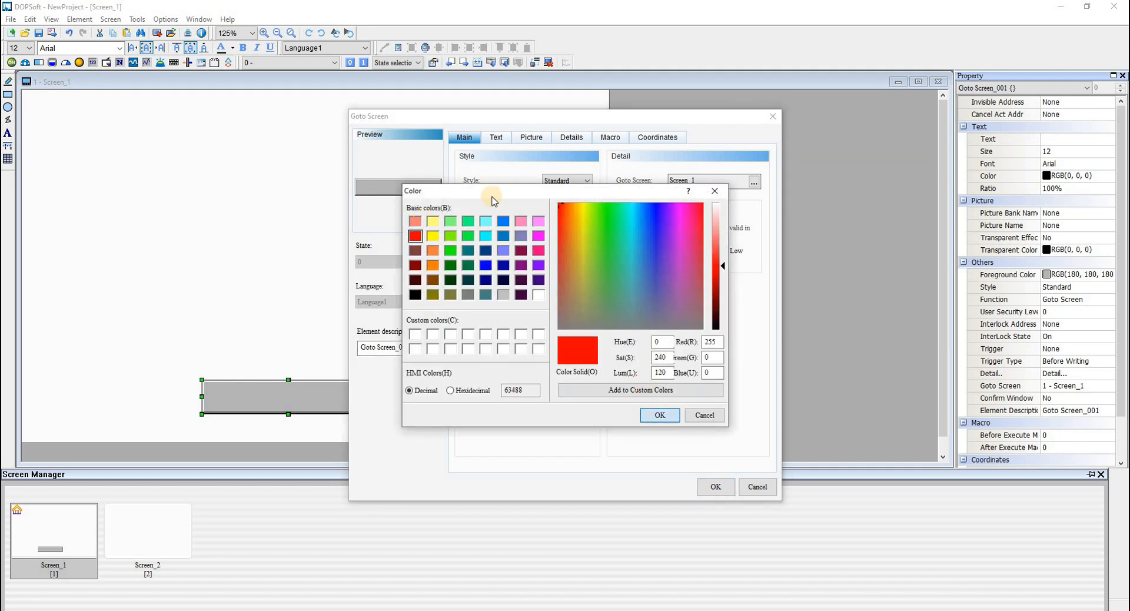
key(Return)
click(586, 182)
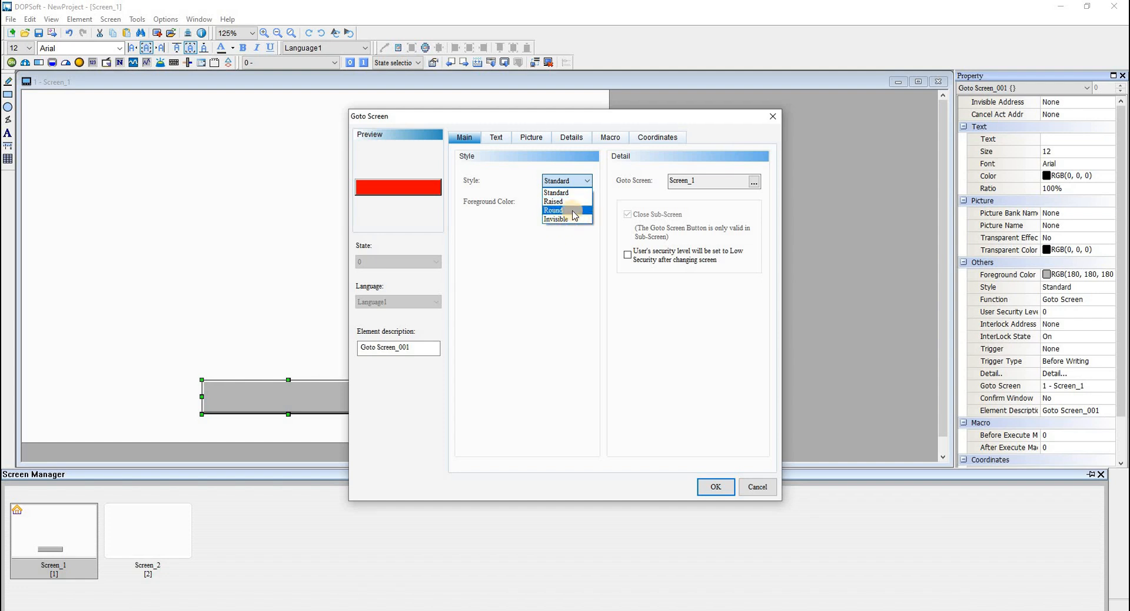
click(550, 272)
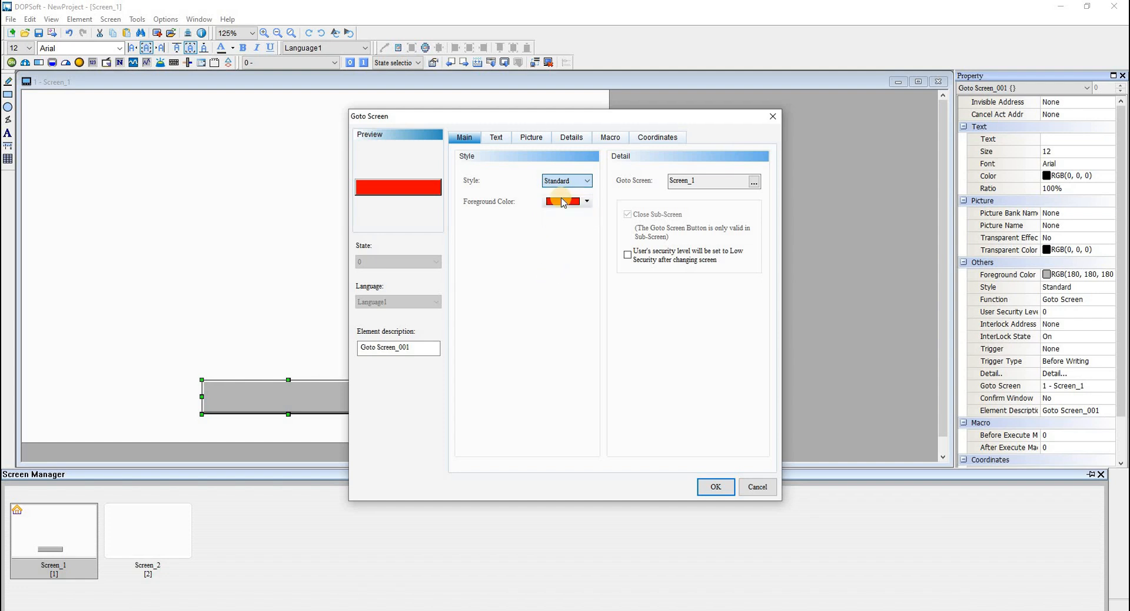
- Make the button on Screen_1 go to Screen_2
click(754, 185)
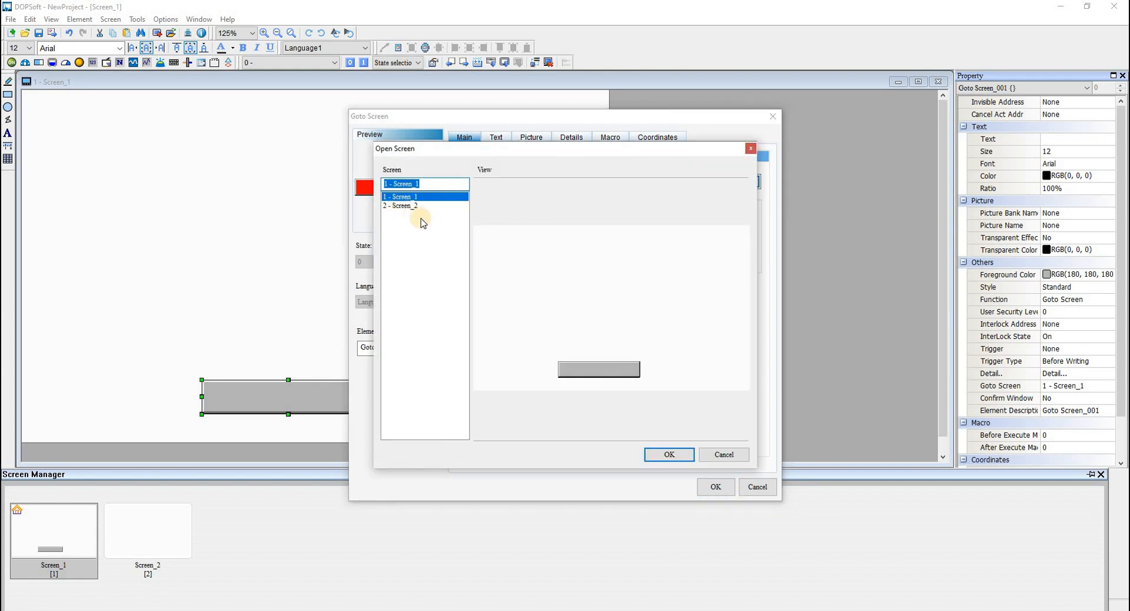
click(412, 205)
click(670, 455)
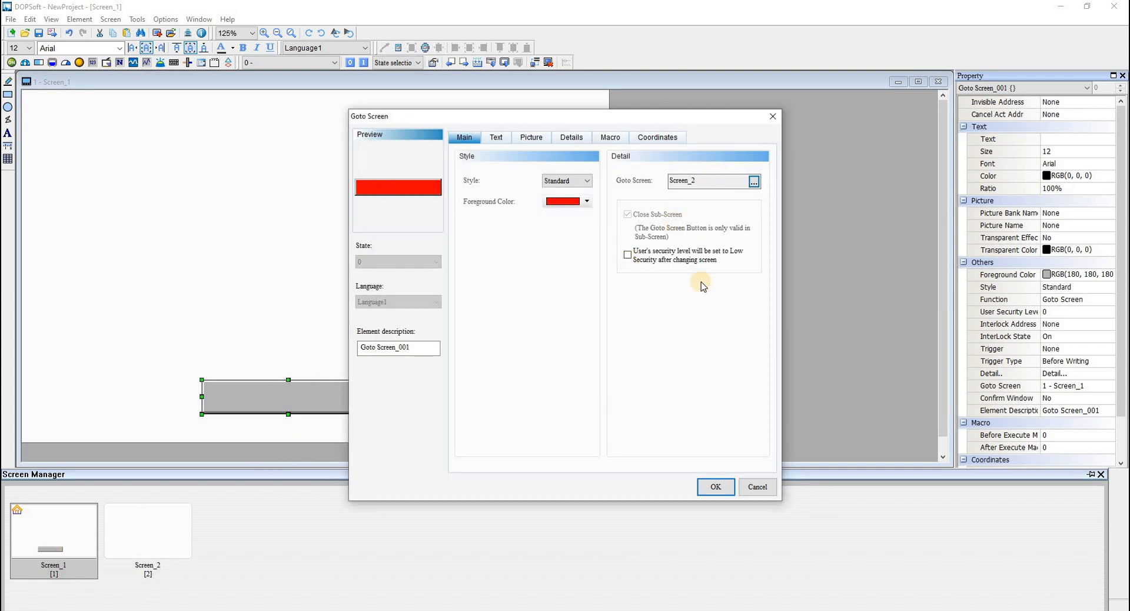
- Label the red button "Main Menu" in bold size 28, and narrow and centre it near the bottom of Screen_1
click(497, 139)
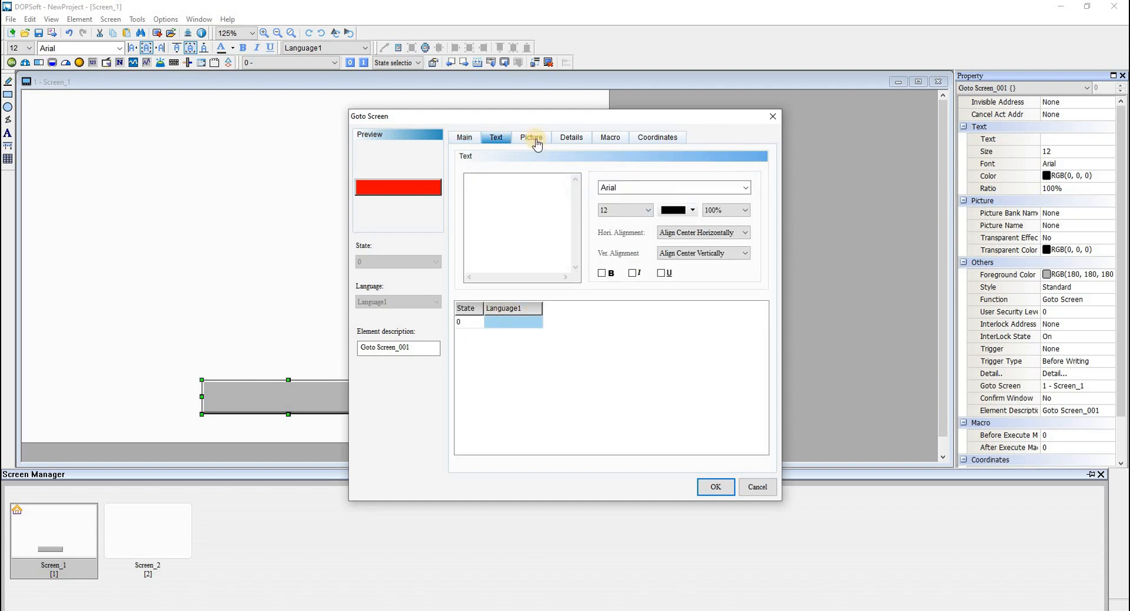
click(501, 197)
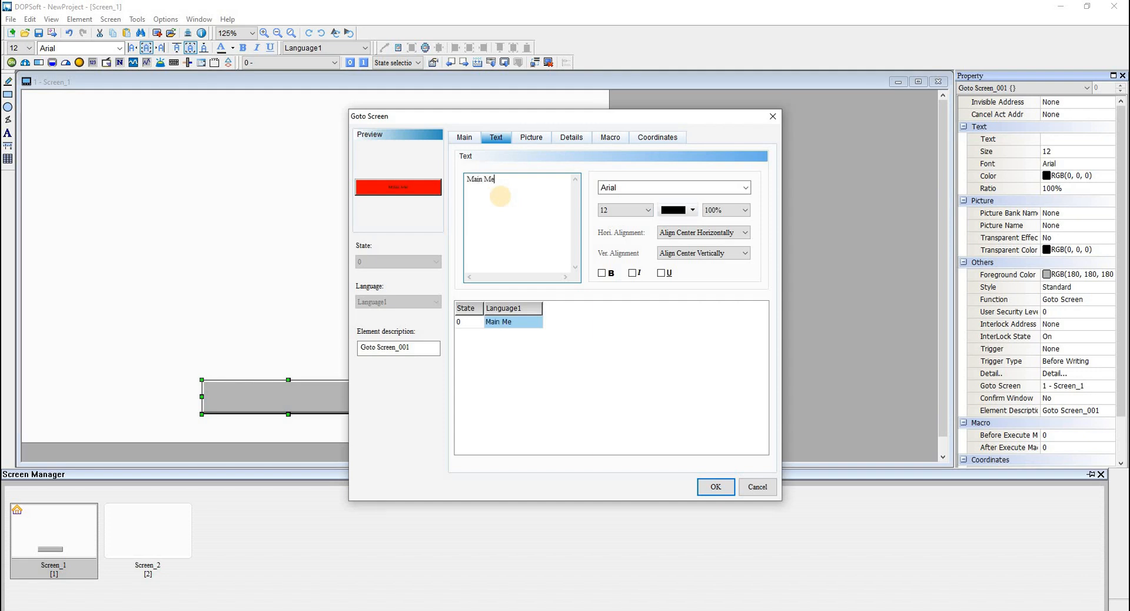
click(645, 212)
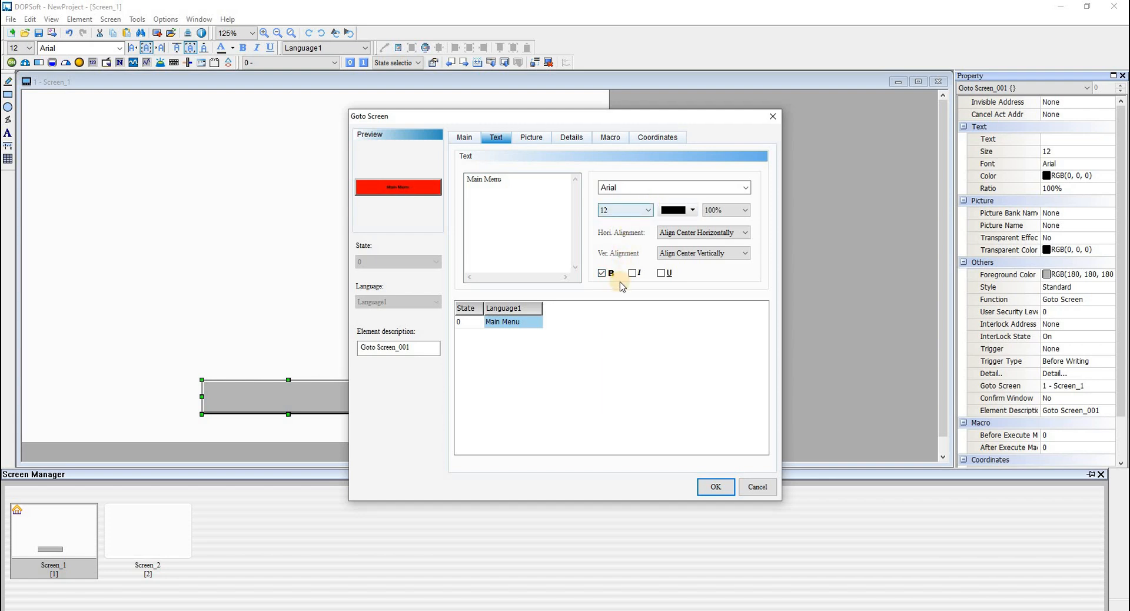
click(617, 300)
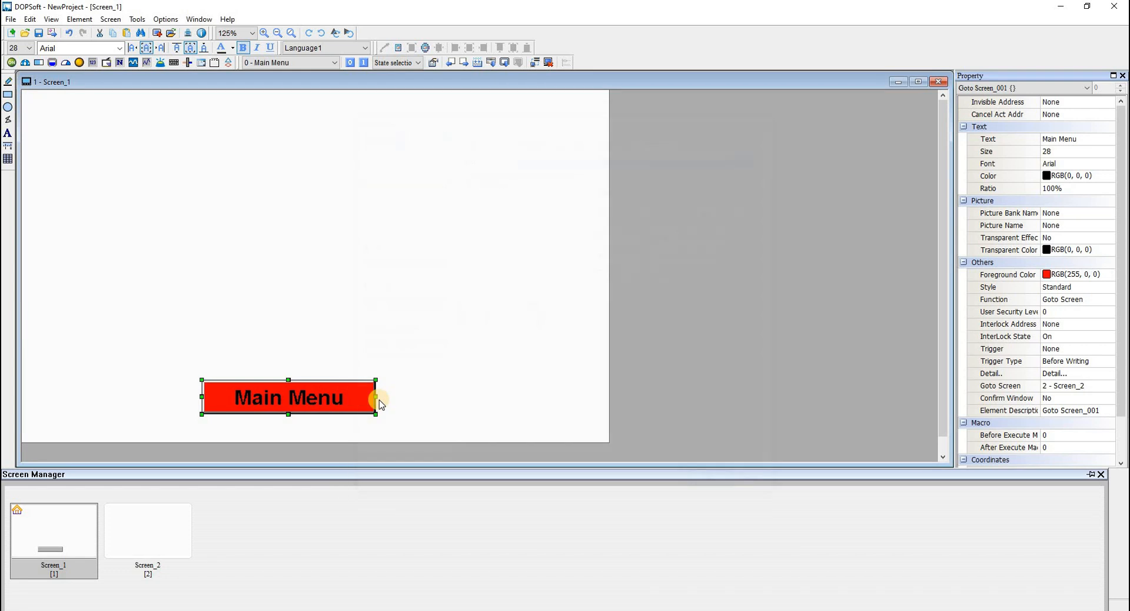
drag(376, 398, 340, 398)
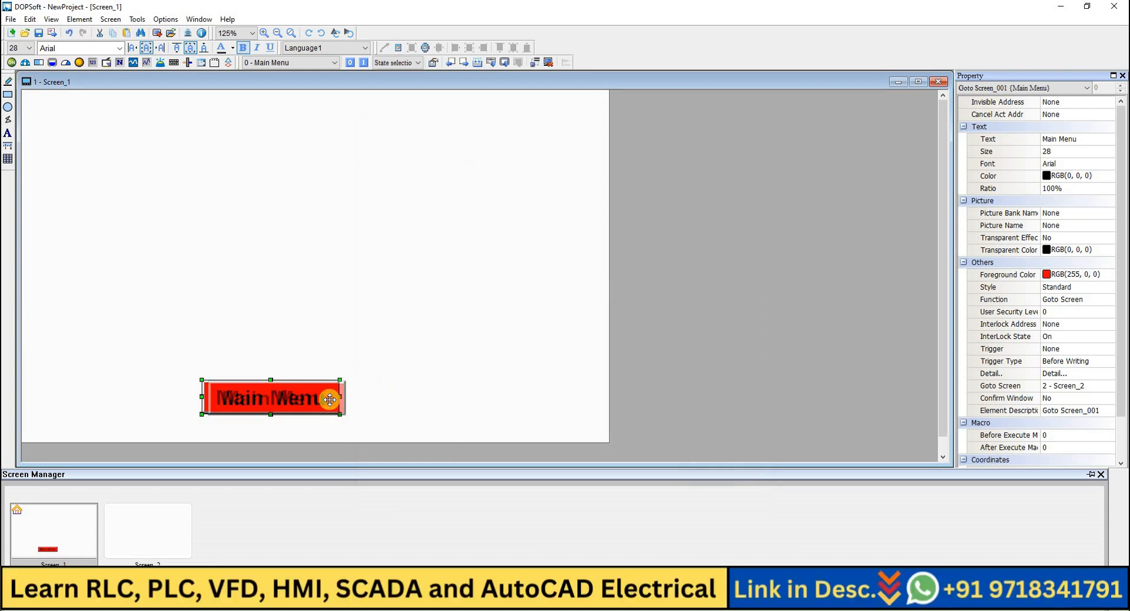
click(188, 171)
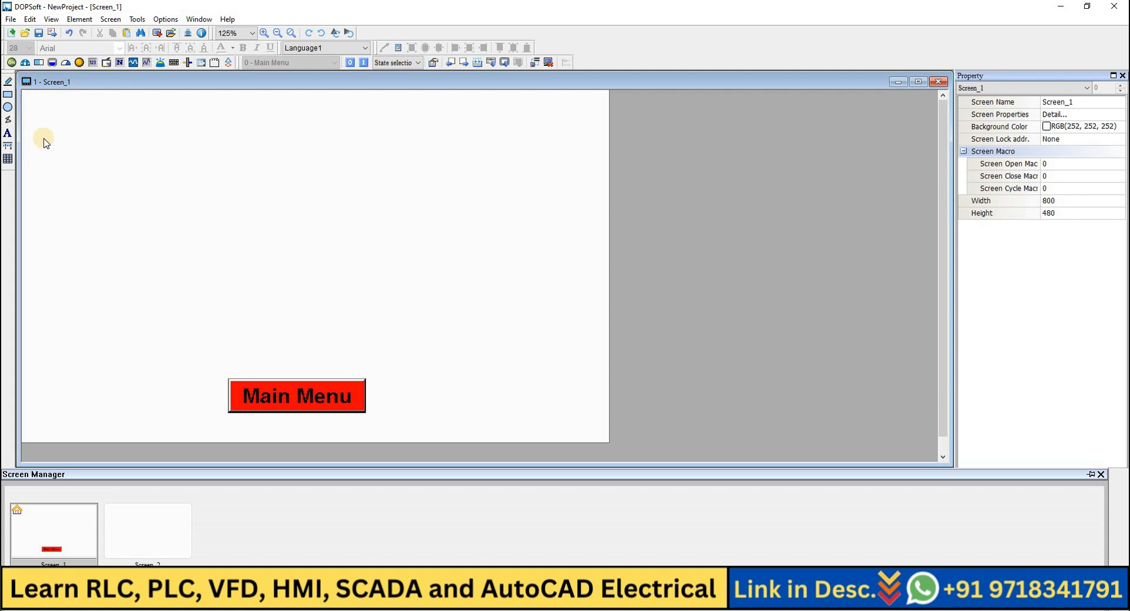
- Add a text element about 470 by 89 in the upper part of Screen_1 reading "First Screen"
click(7, 134)
mouse_move(138, 159)
mouse_down()
mouse_move(414, 232)
mouse_move(492, 232)
mouse_up()
double_click(314, 184)
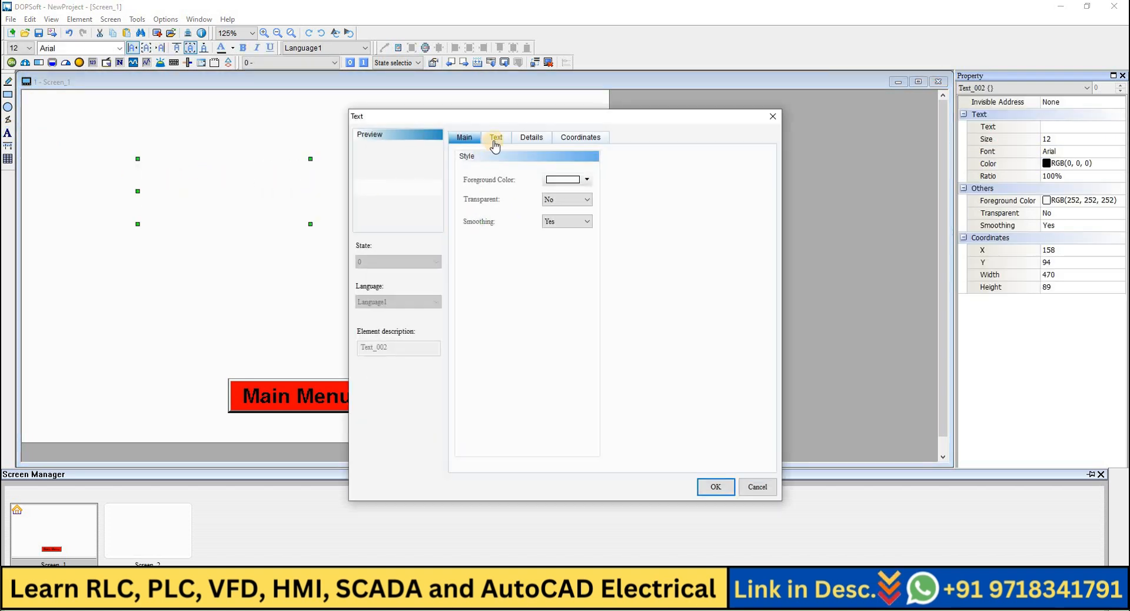
click(496, 137)
click(515, 207)
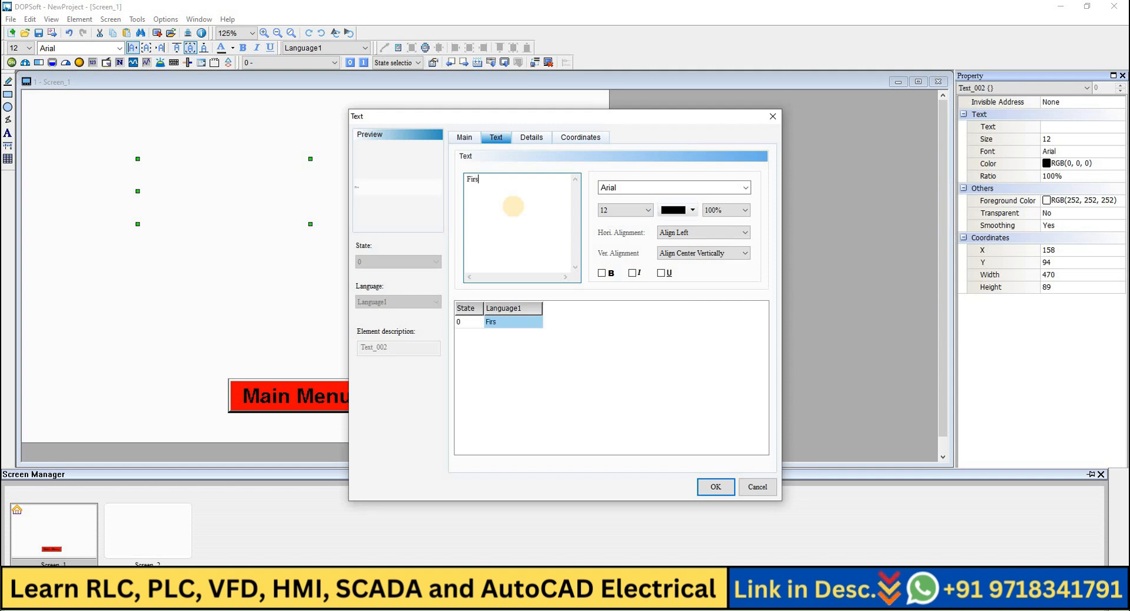
text(First Screen)
- Set the "First Screen" text to bold size 36 and pull its frame's left edge inward to bring the text toward the centre
click(648, 210)
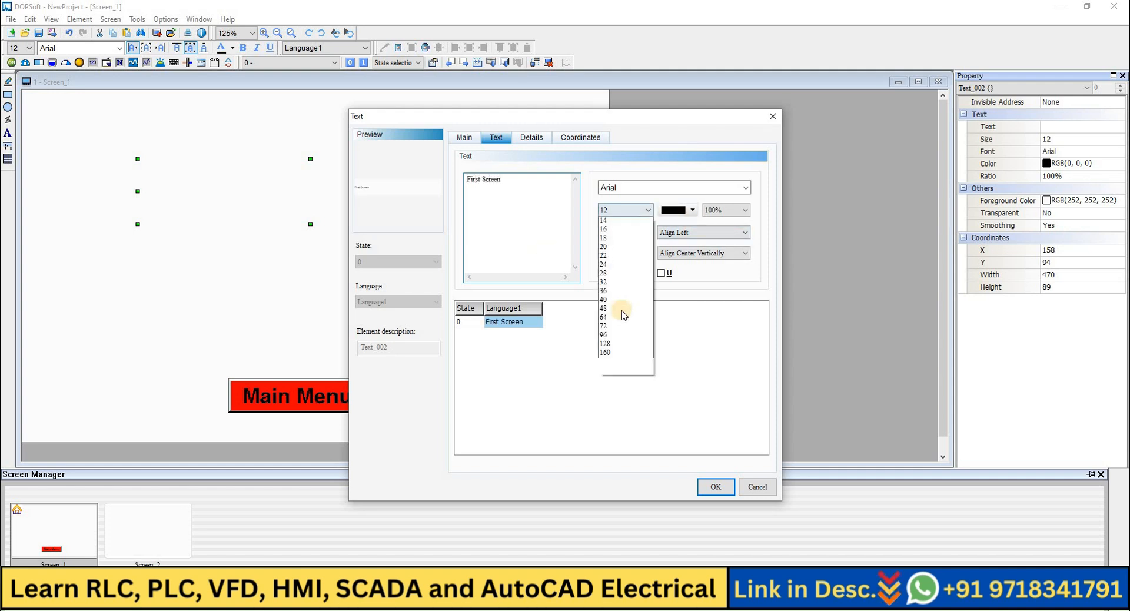
click(604, 318)
click(602, 273)
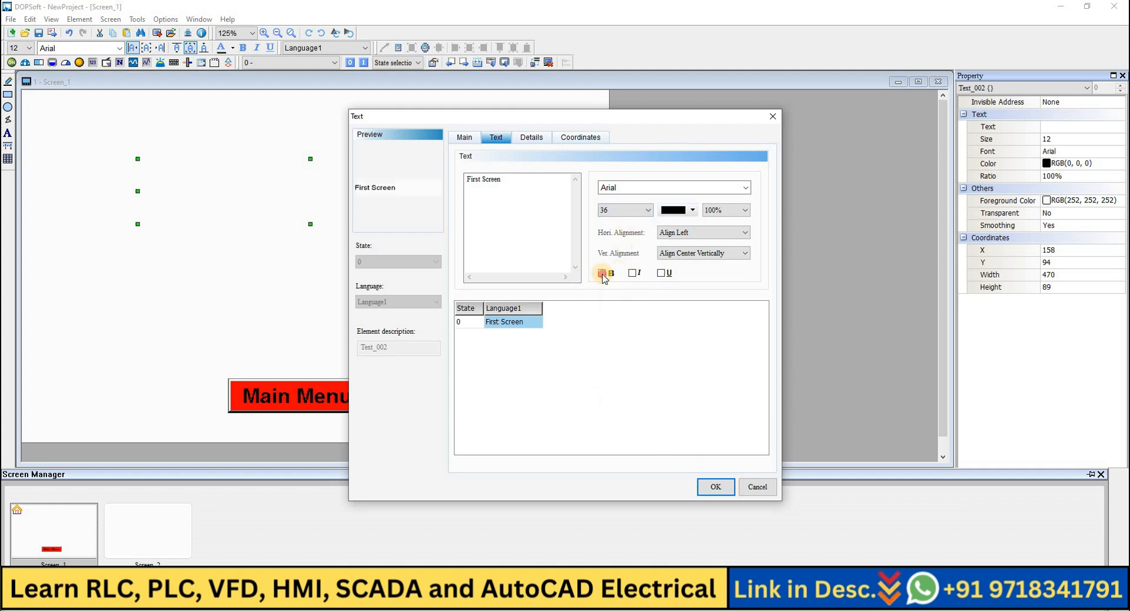
key(Return)
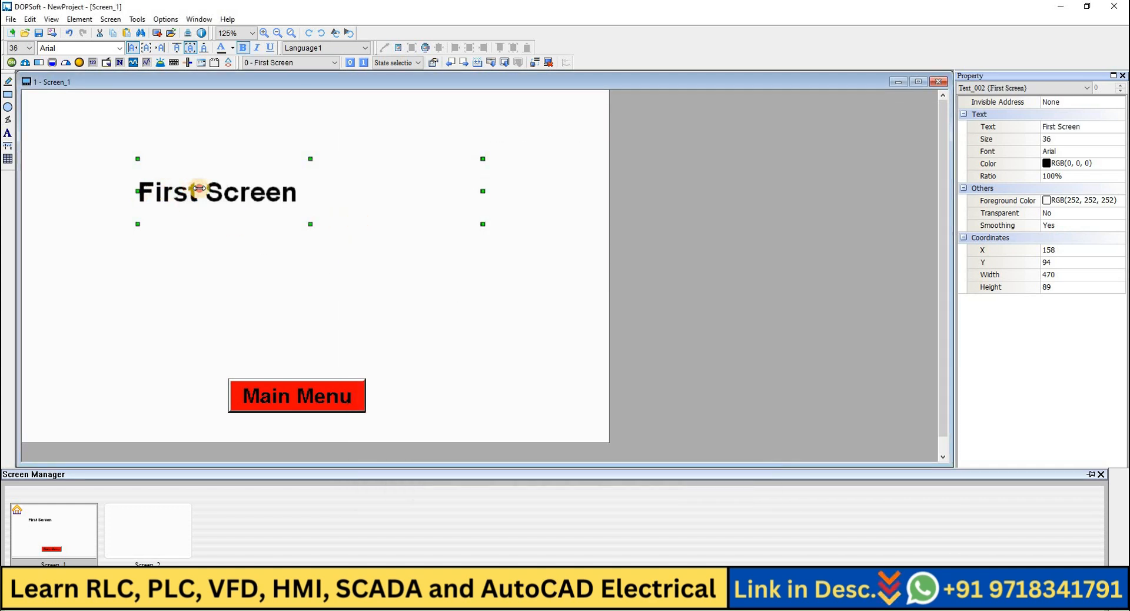
drag(137, 191, 202, 191)
- Open Screen_2 and add a text element about 472 by 96 across its middle reading "Second Screen"
double_click(159, 518)
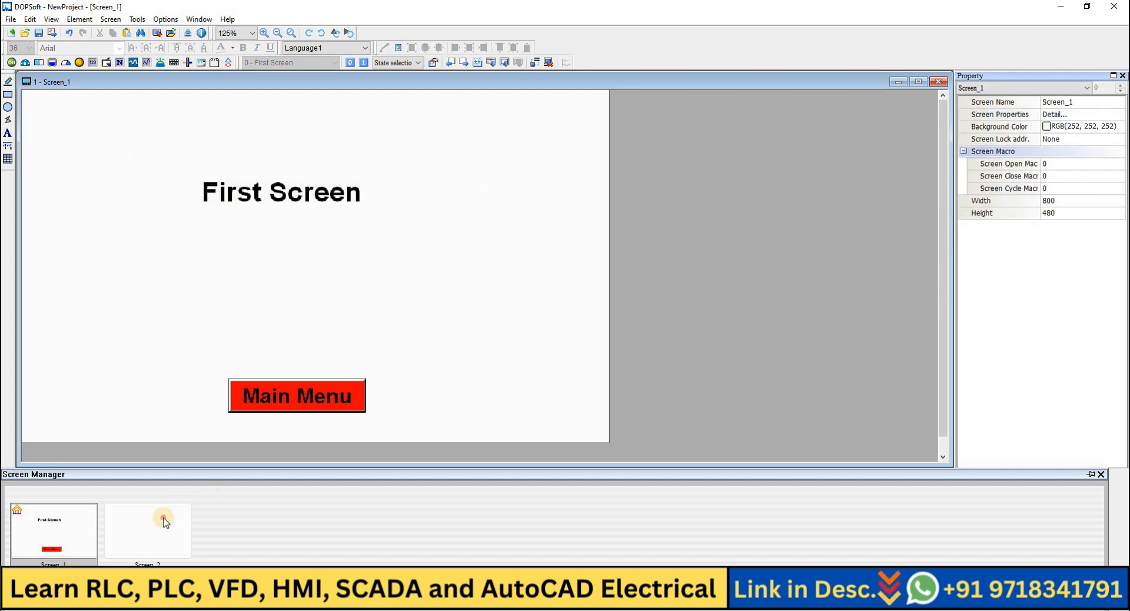
right_click(311, 221)
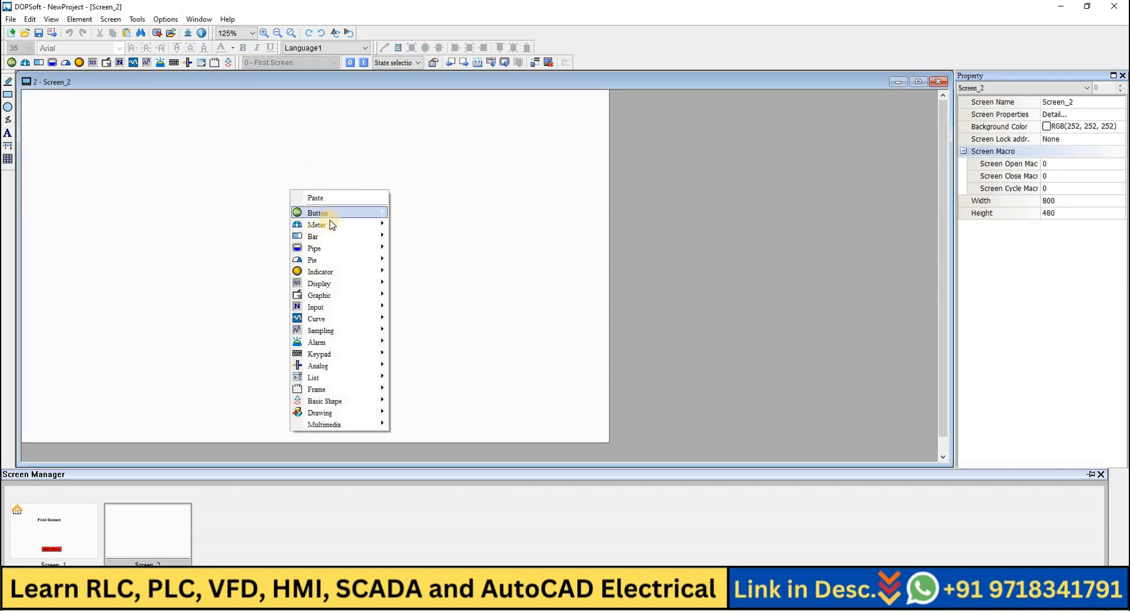
click(11, 131)
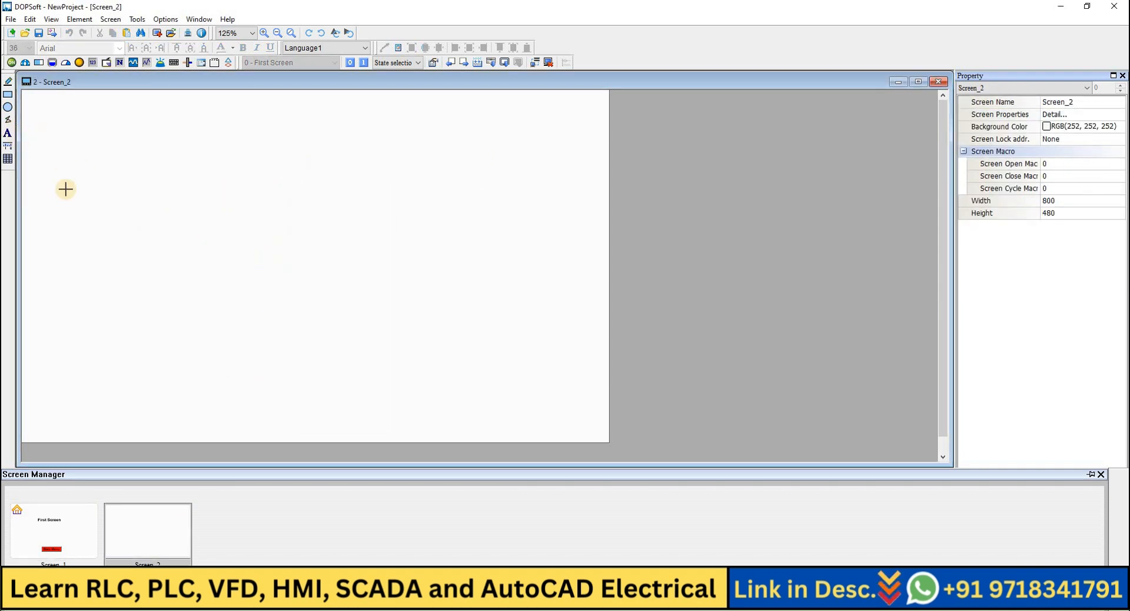
drag(132, 209, 481, 278)
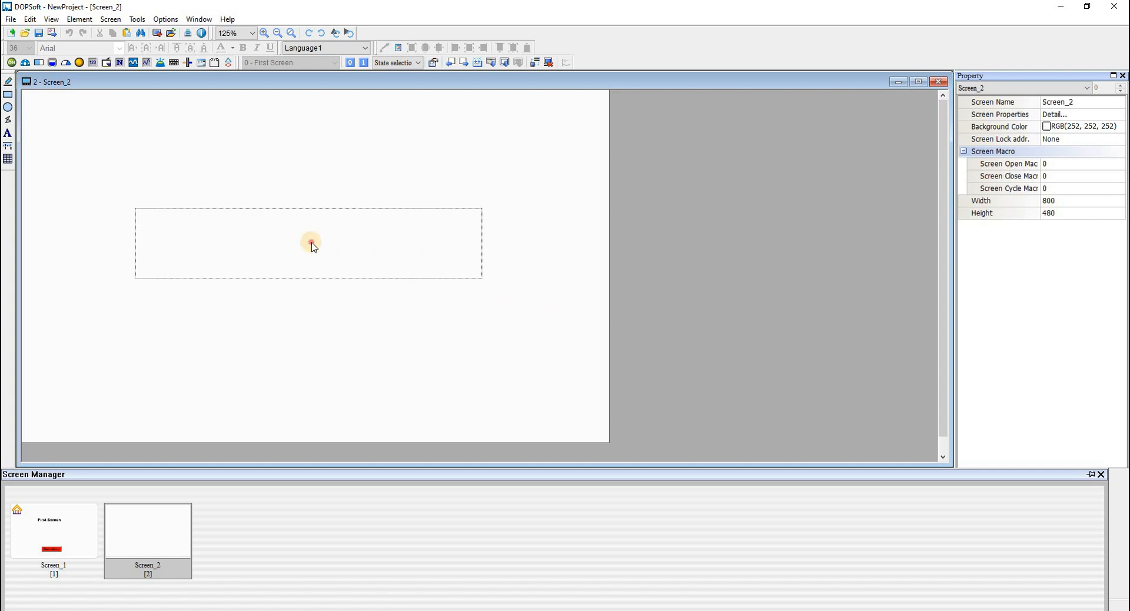
double_click(310, 243)
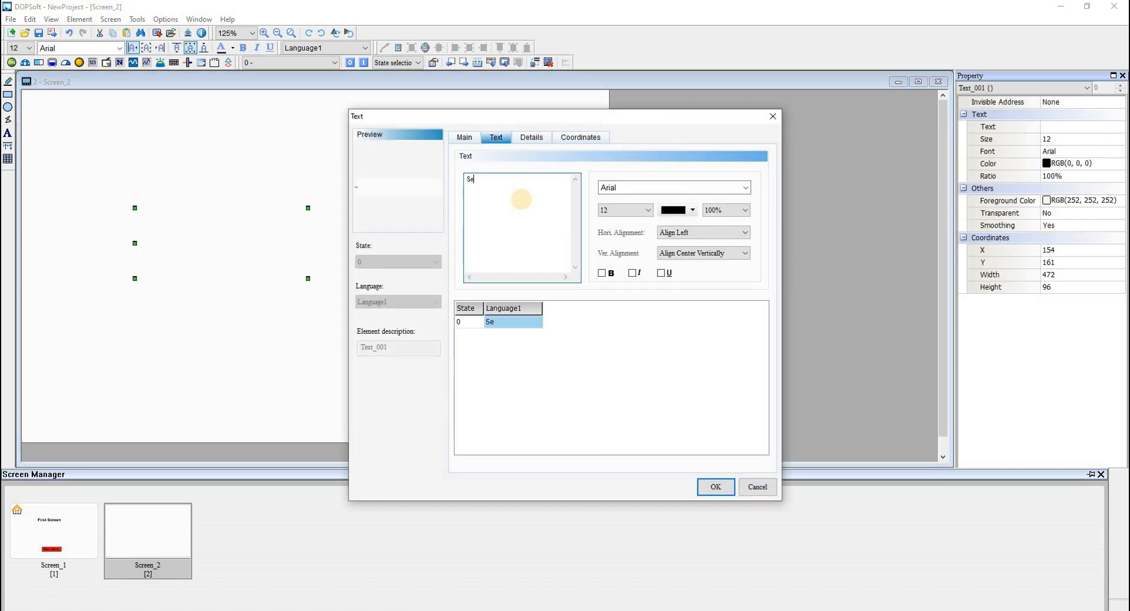
text(Second Screen)
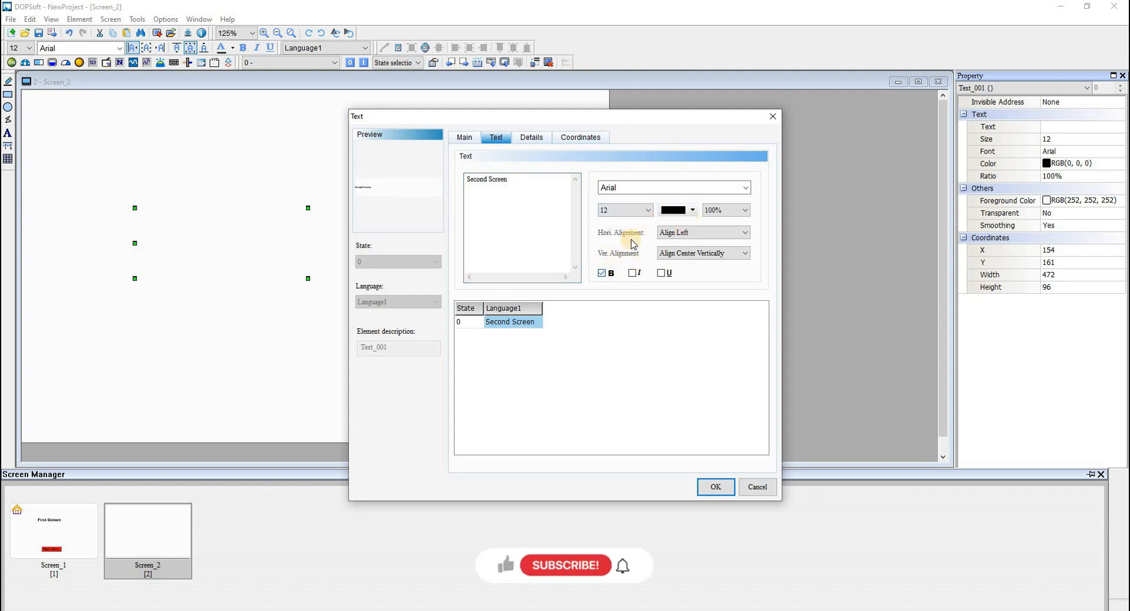
- Format the "Second Screen" text as bold size 32
click(647, 211)
click(610, 311)
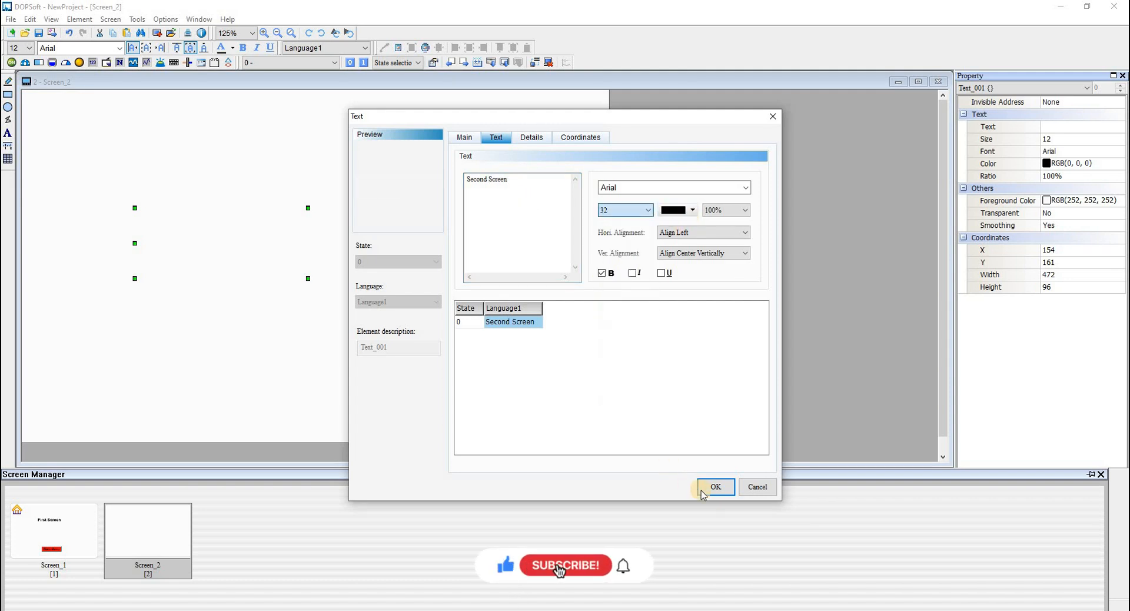
click(132, 243)
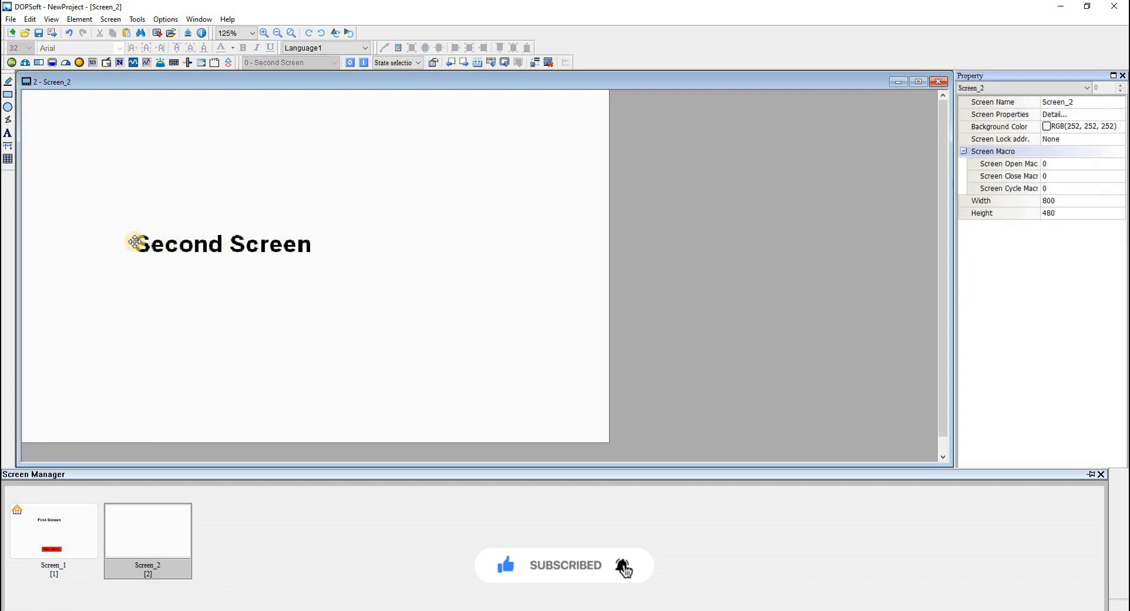
- Narrow the "Second Screen" text frame from its left edge to about 363 wide and shift it slightly up and left
click(136, 244)
drag(135, 243, 215, 244)
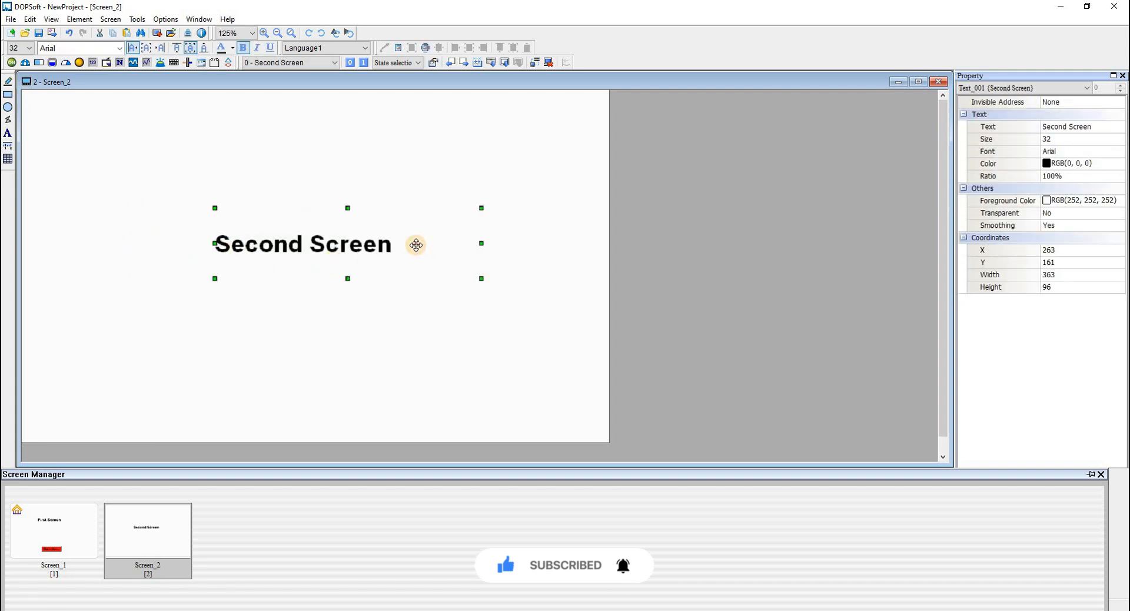
drag(416, 245, 409, 235)
click(80, 135)
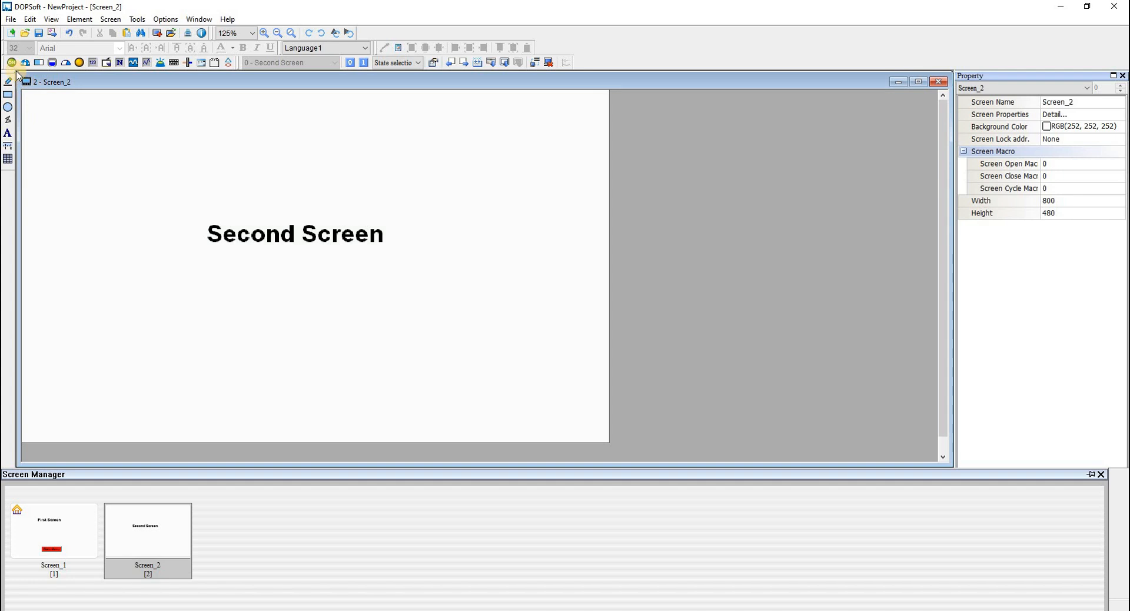
- Add a Goto Screen button below the "Second Screen" text, leading to Screen_1, with a green foreground color (0, 255, 0)
right_click(215, 137)
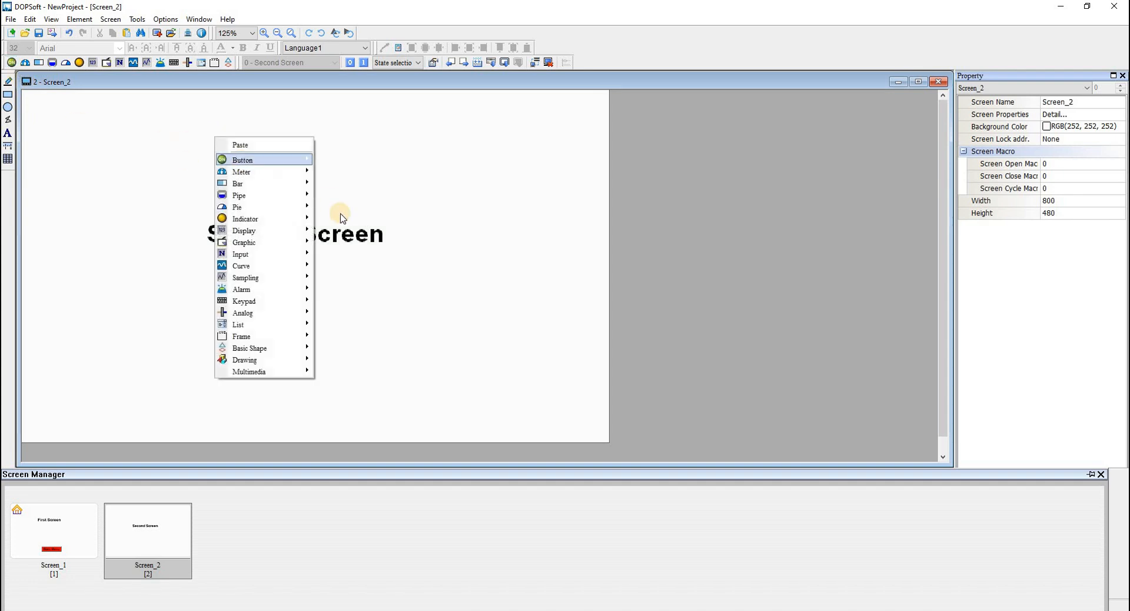
click(347, 265)
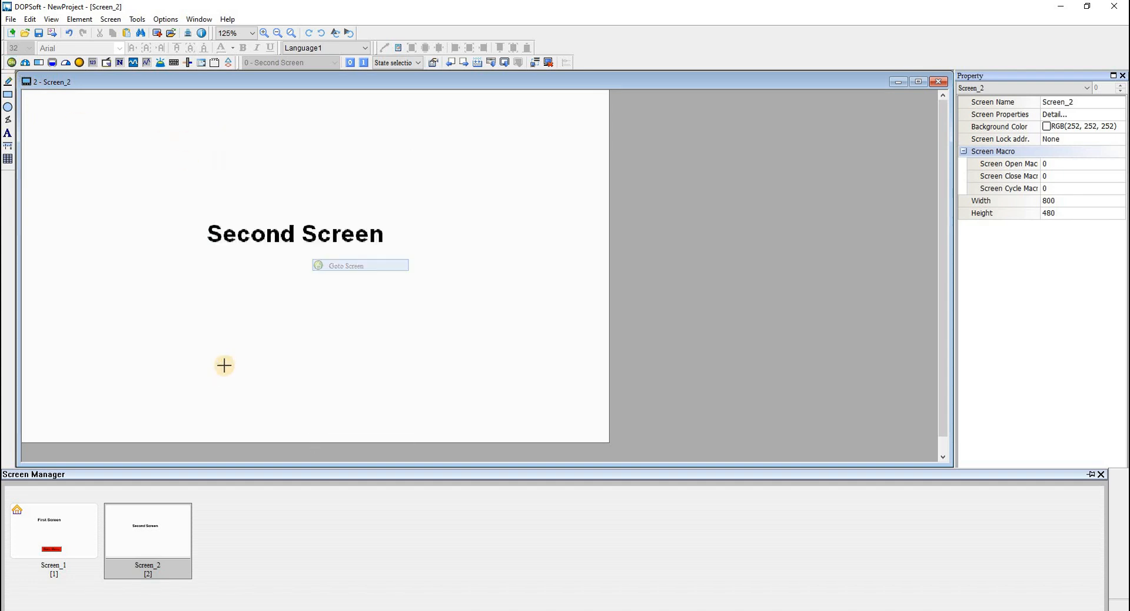
drag(225, 365, 405, 399)
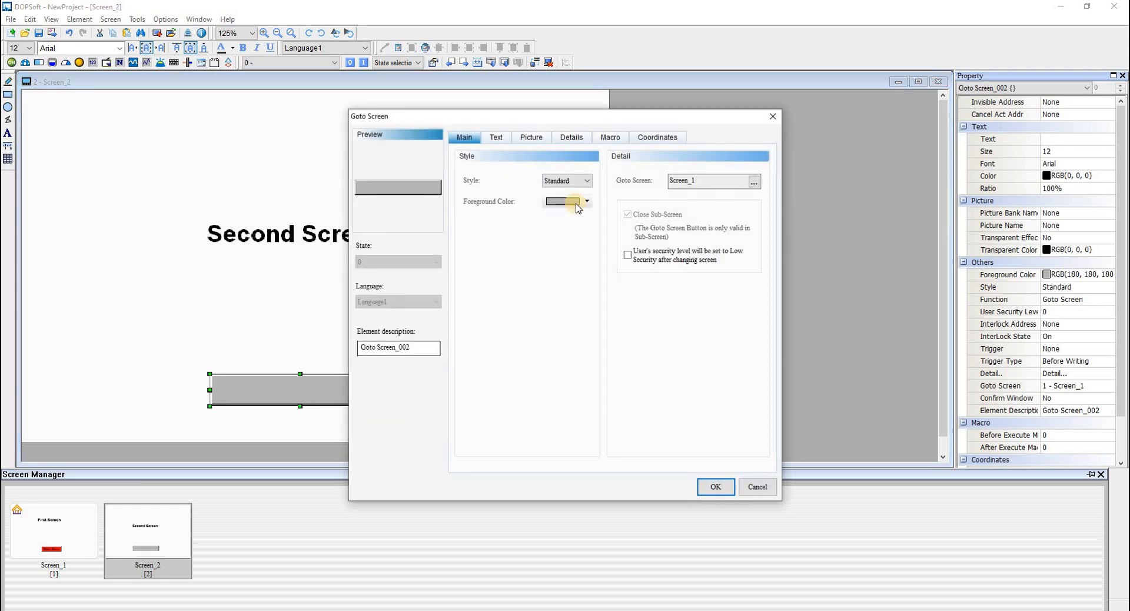
click(576, 203)
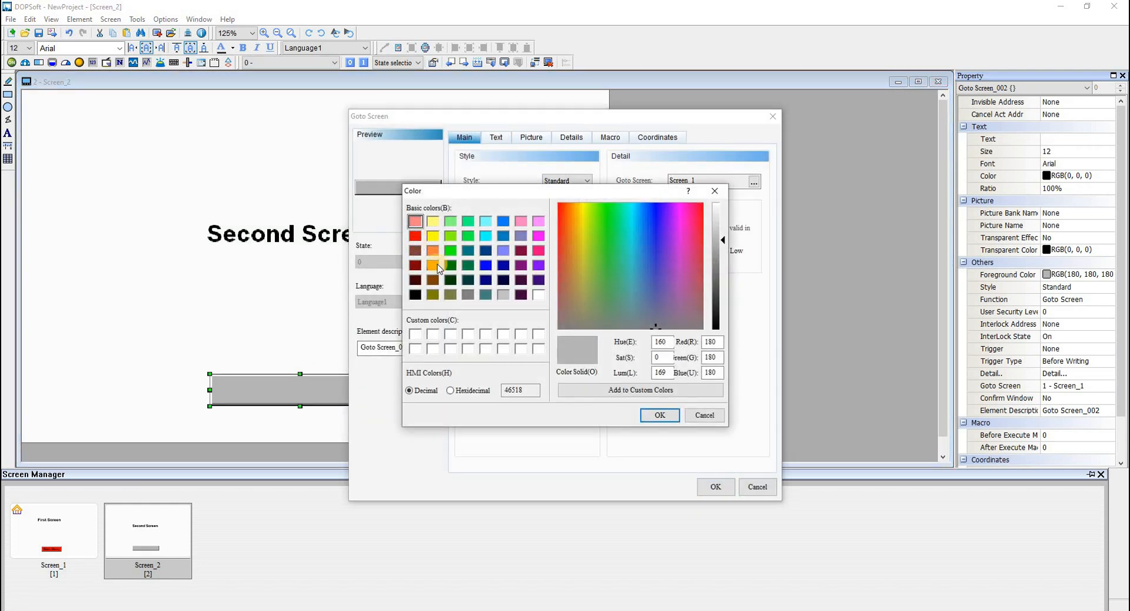
click(451, 252)
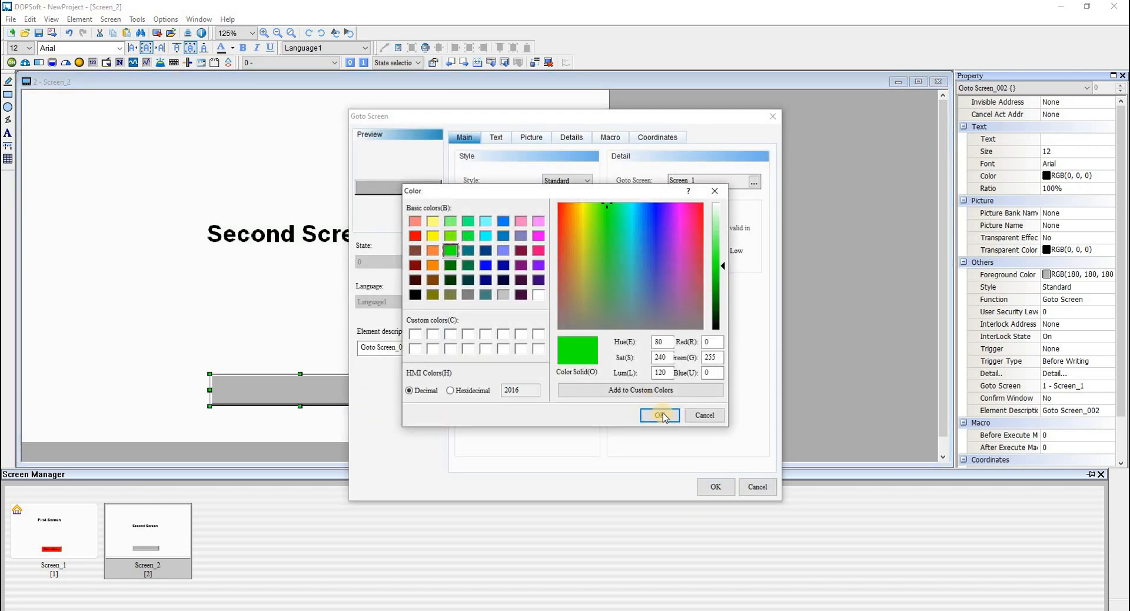
click(661, 415)
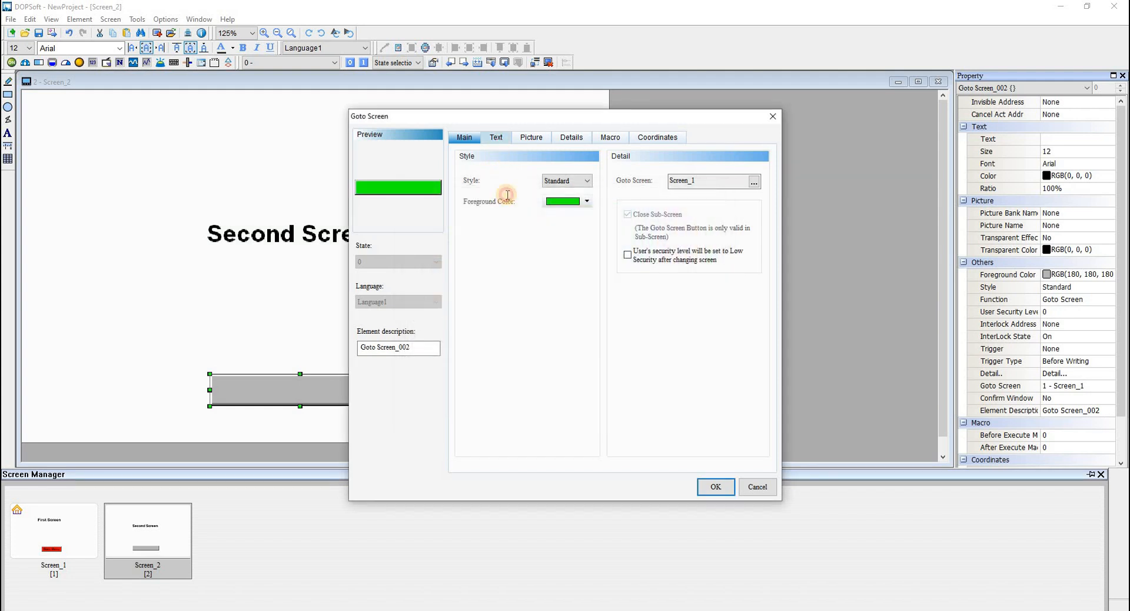
- Label the green Goto Screen button "Home" in bold size 36 text and apply its settings
click(497, 140)
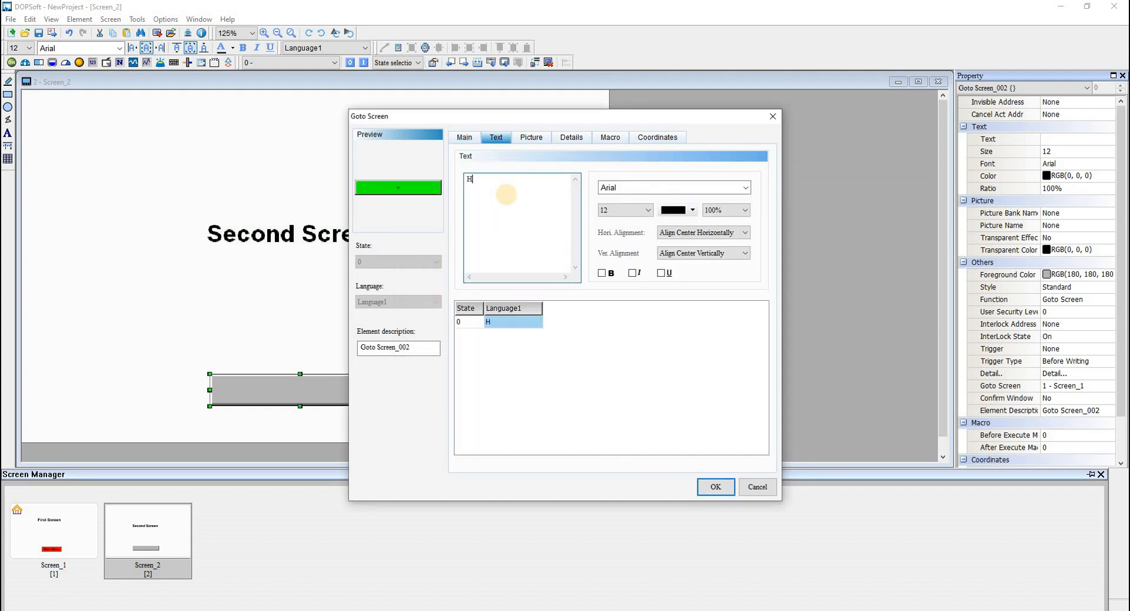
text(Home)
click(648, 211)
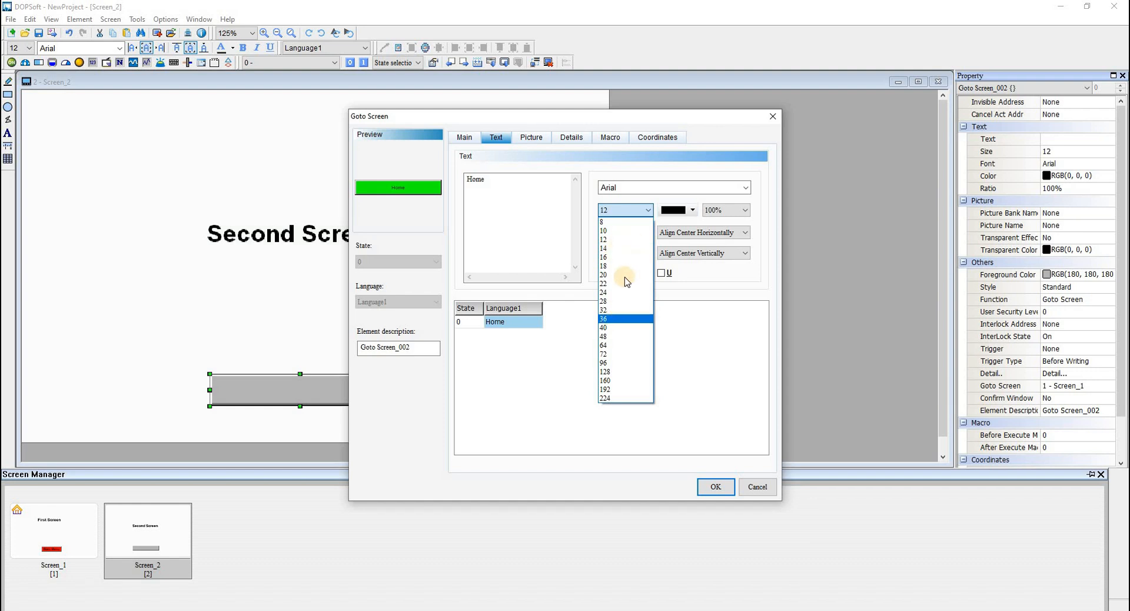
click(617, 320)
click(609, 274)
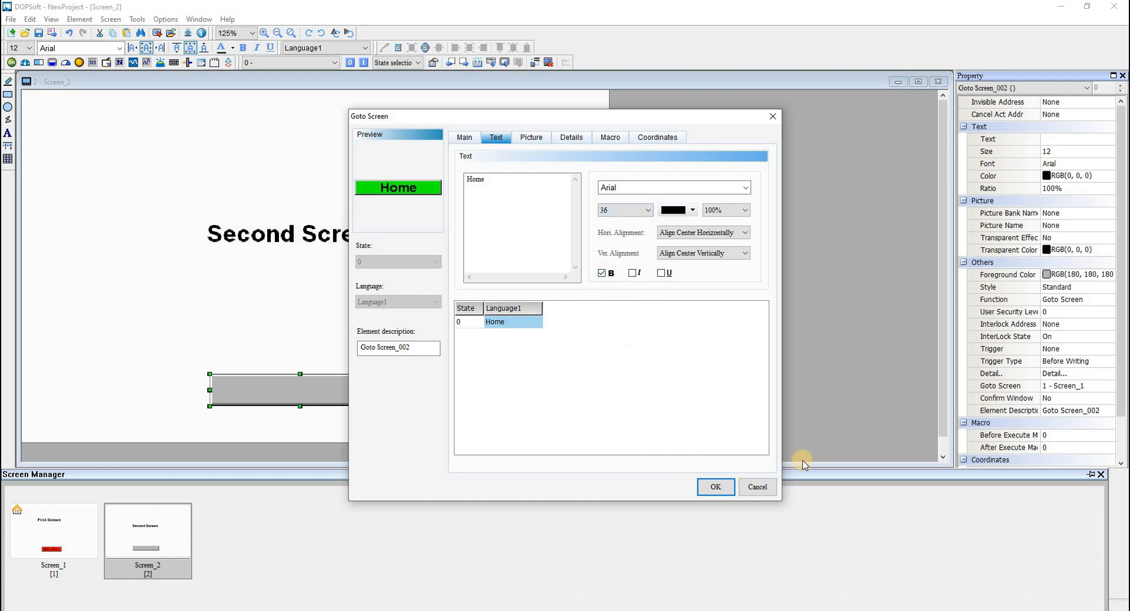
click(716, 487)
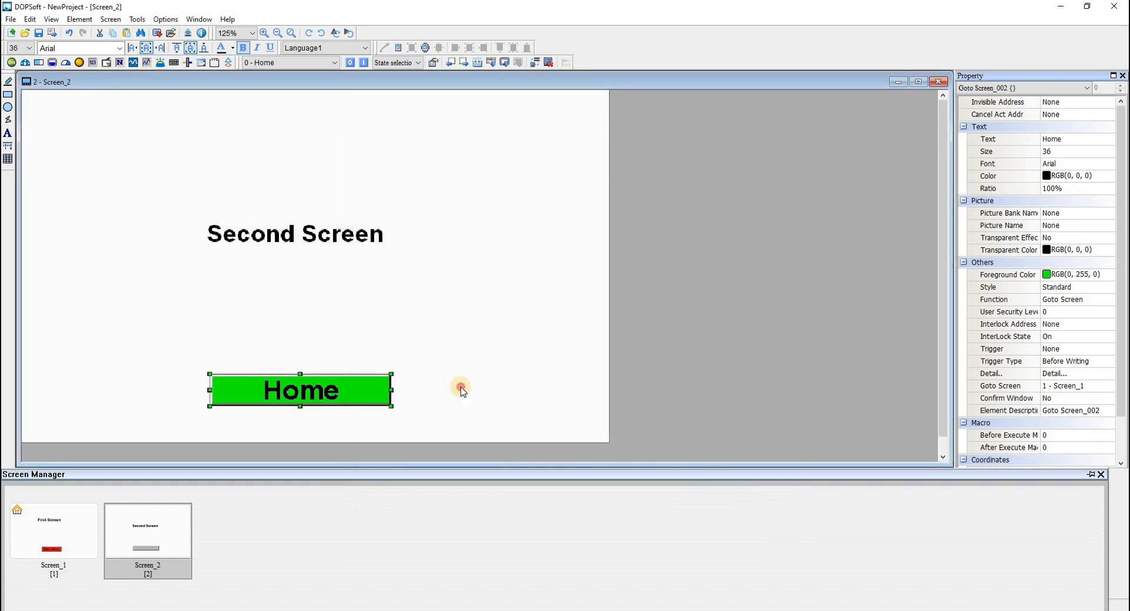
- Narrow the "Home" button from its right edge and move it slightly right and down to sit centred under the title
click(395, 396)
click(388, 392)
drag(391, 389, 352, 404)
click(393, 406)
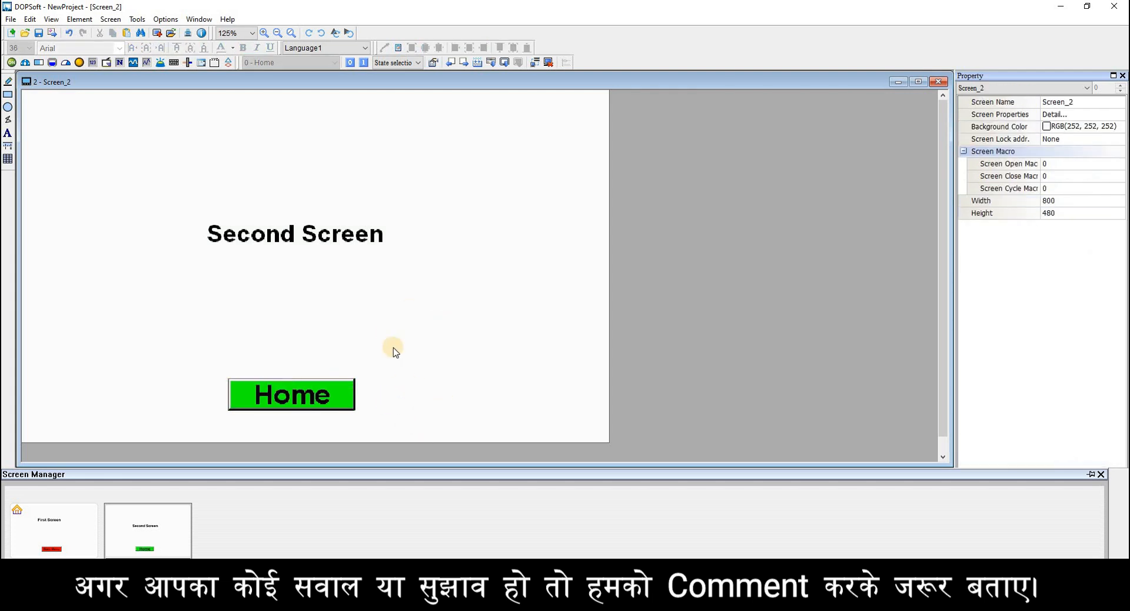
- Open Screen_1 and shift the "First Screen" text slightly right to sit centred above the "Main Menu" button
double_click(91, 521)
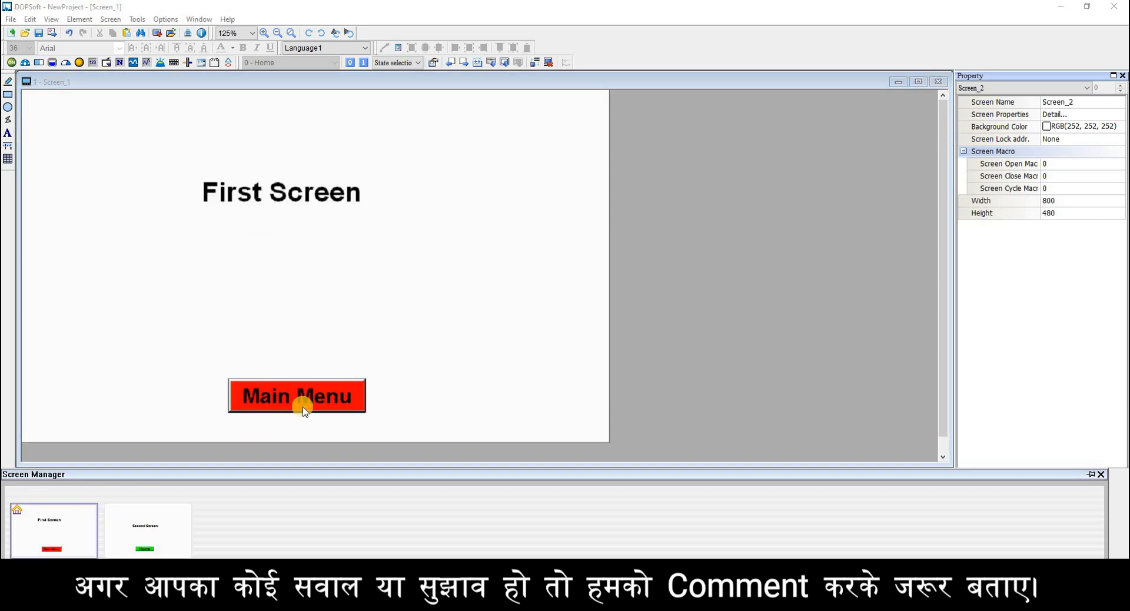
click(183, 530)
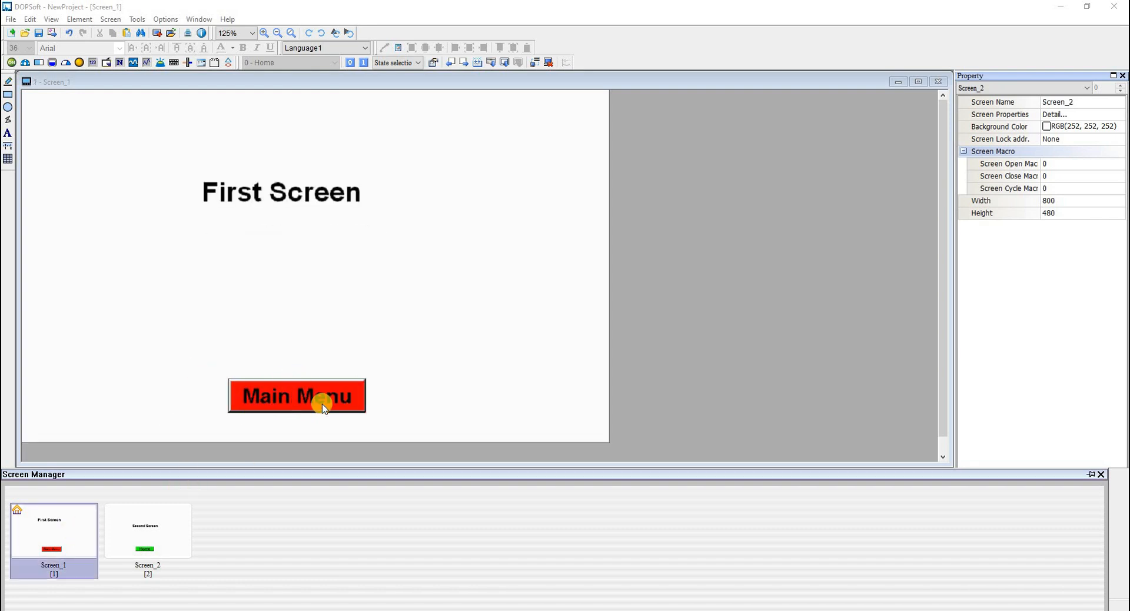
drag(367, 195, 388, 198)
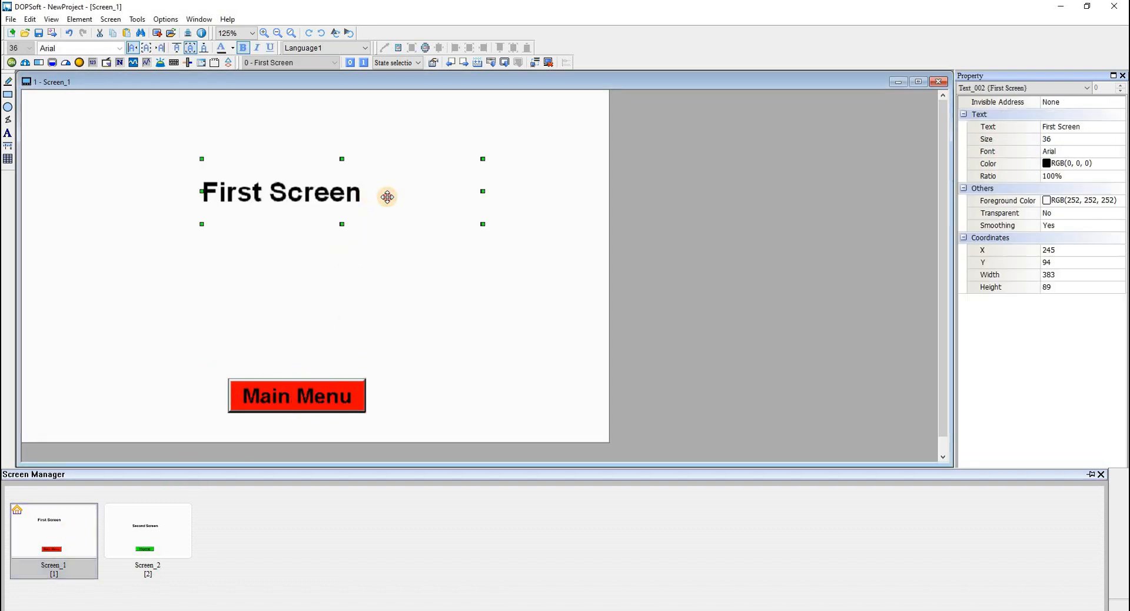
click(372, 312)
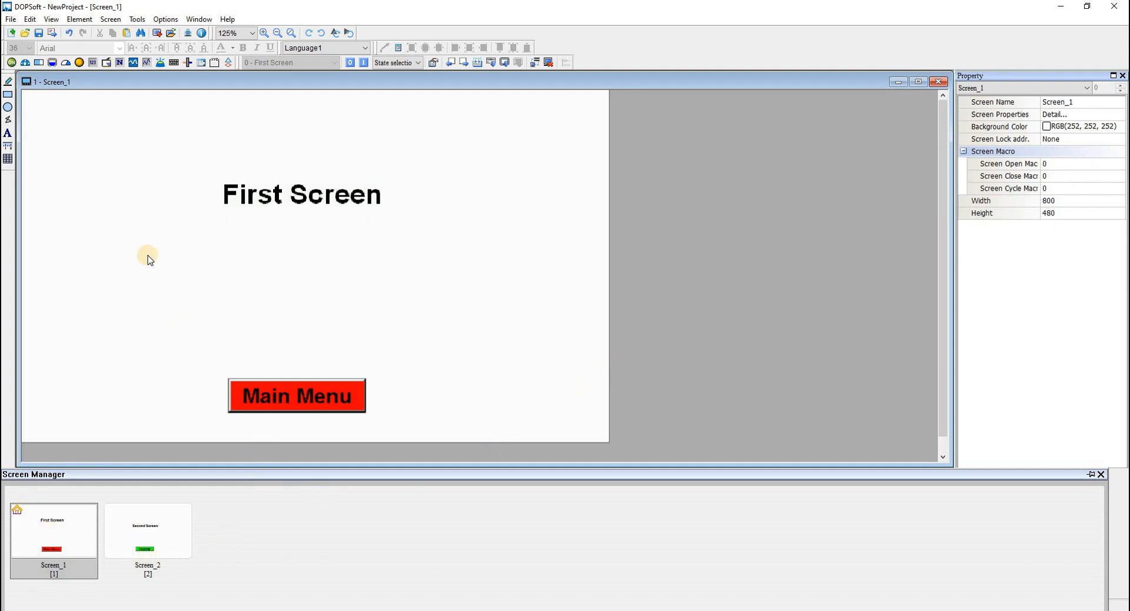
right_click(98, 203)
mouse_move(149, 227)
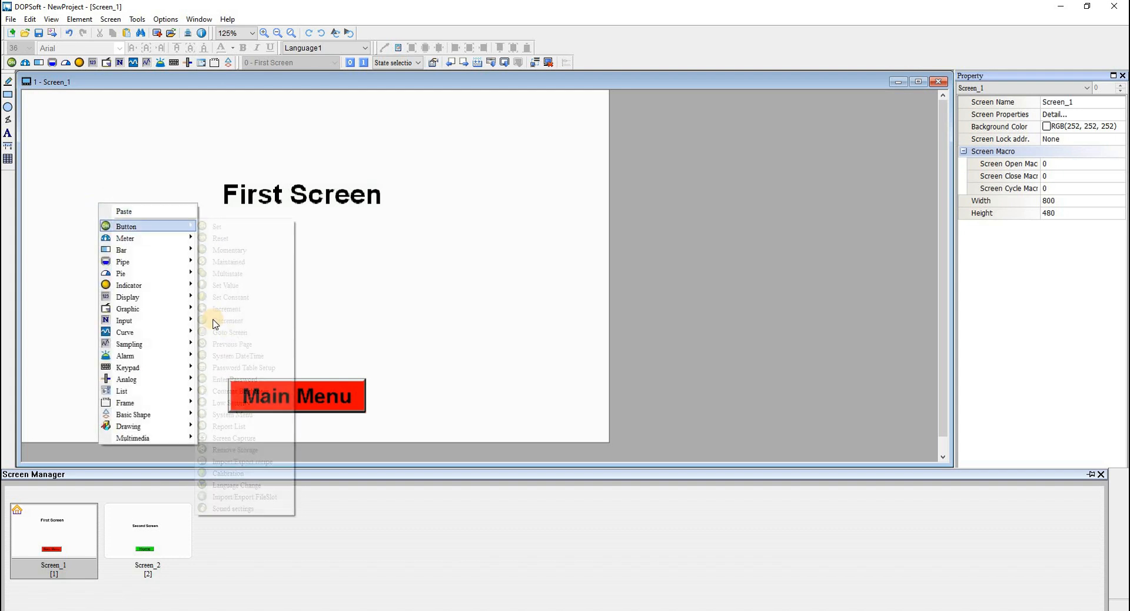
click(415, 294)
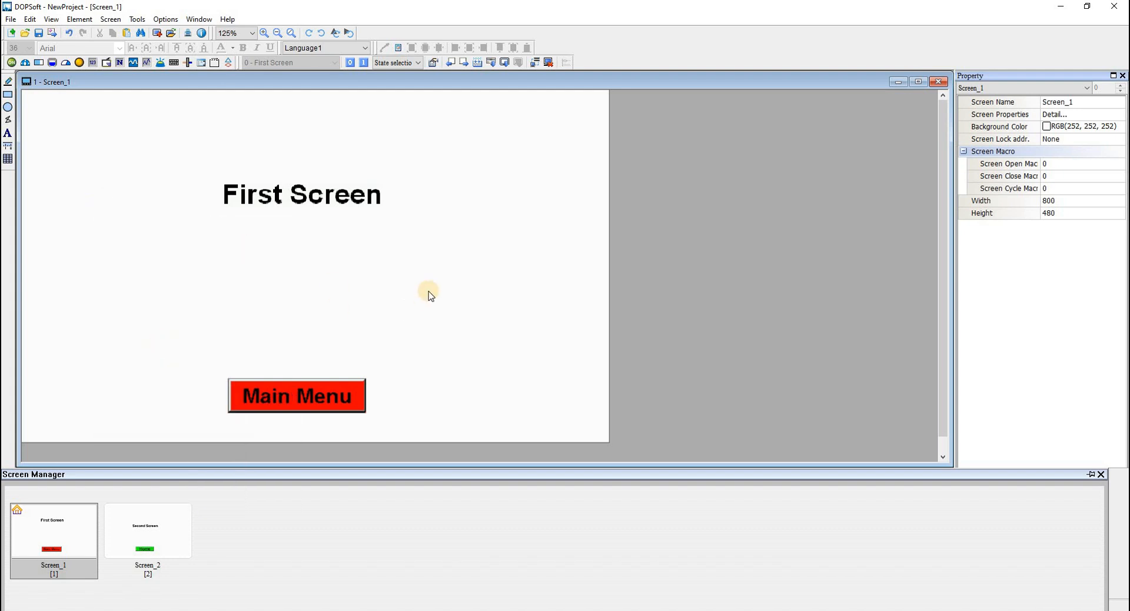